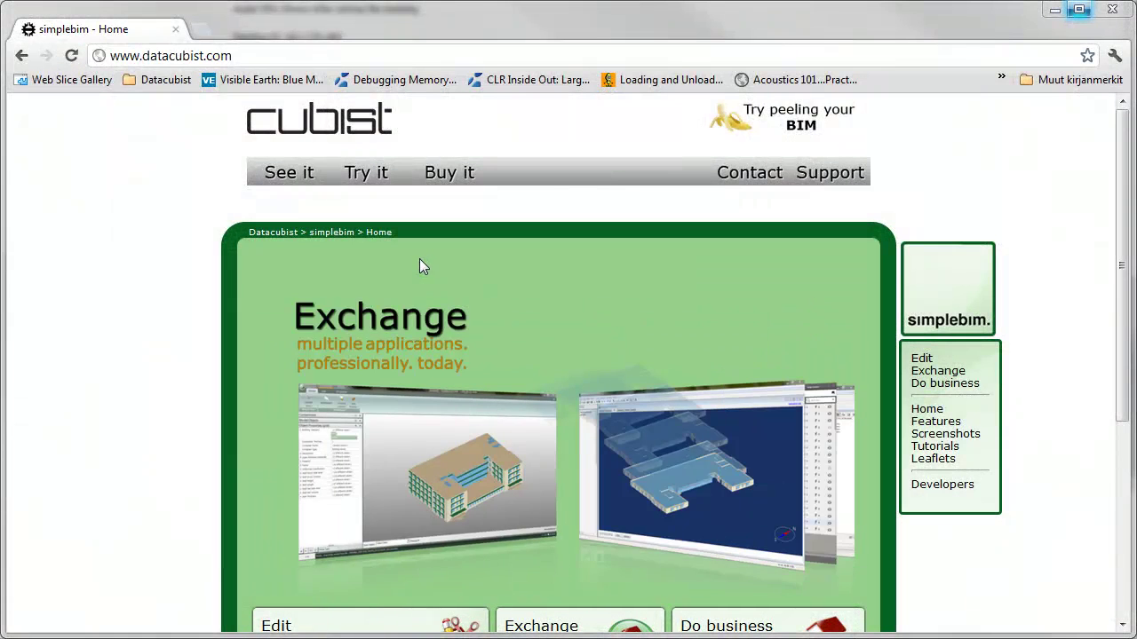
- Go to the simplebim 'Try it' free 30-day trial page on datacubist.com
drag(233, 55, 109, 57)
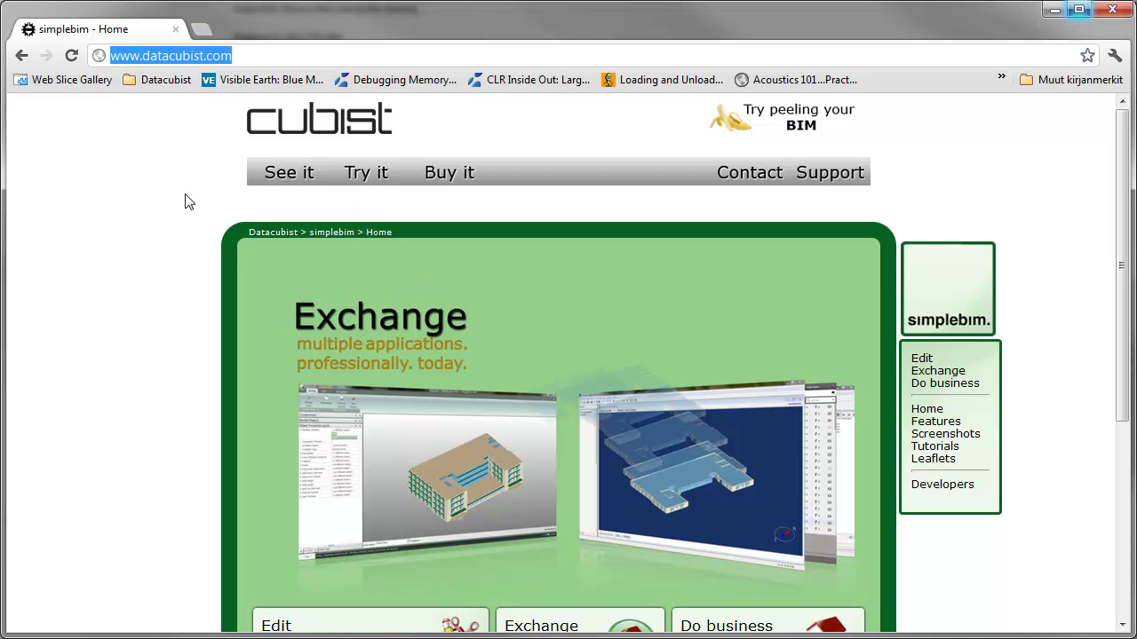
click(376, 174)
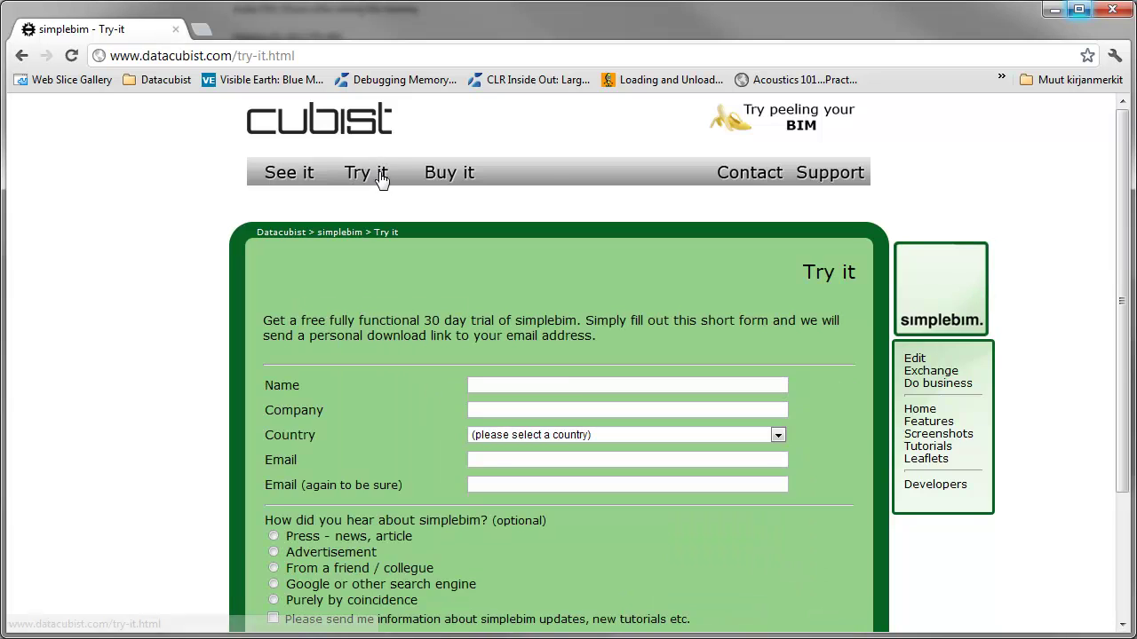
- Scroll the trial page, then open simplebim's Import dialog on the IDA-ICE_ADD-ON folder
drag(1121, 236, 1121, 309)
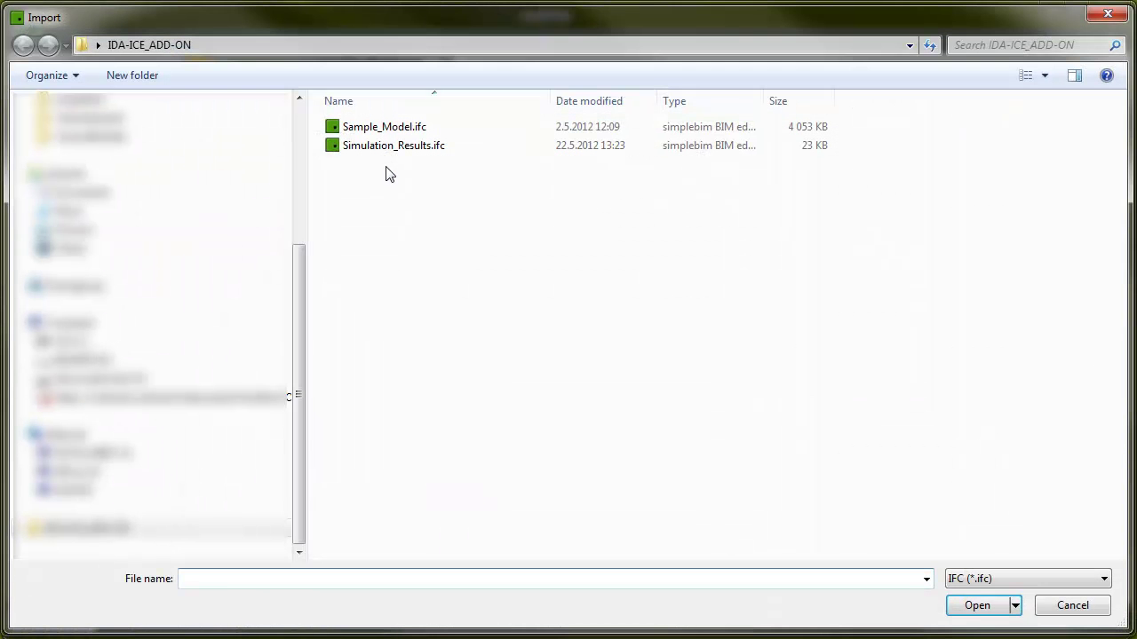
- Import Sample_Model.ifc and move all 29 Space objects into the Included set
click(365, 133)
double_click(365, 134)
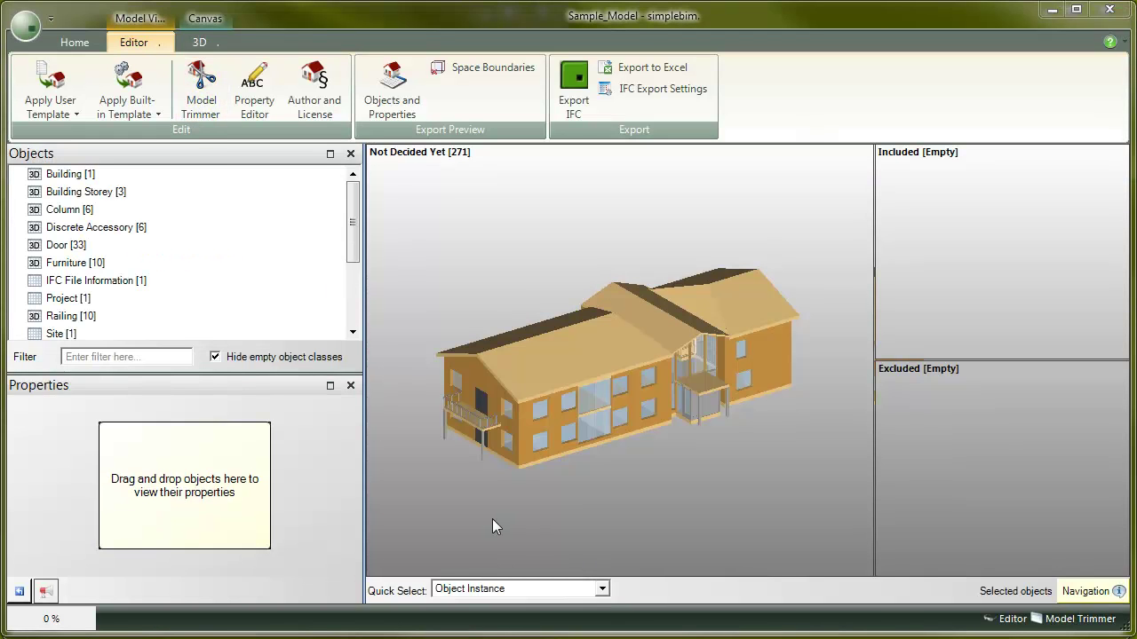
drag(528, 520, 484, 497)
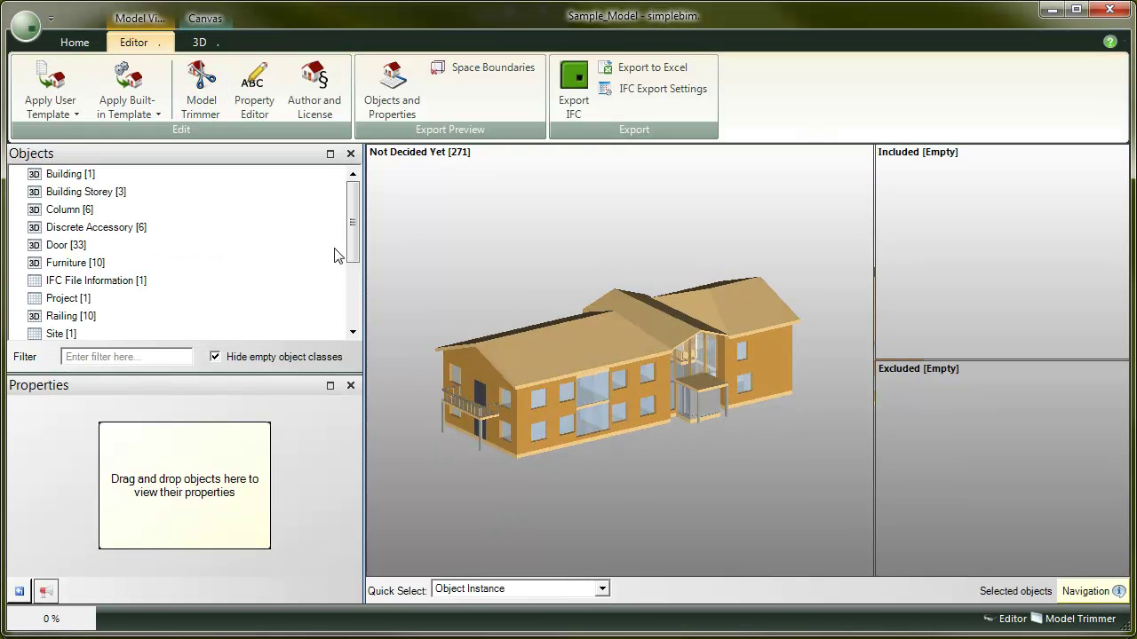
drag(352, 253, 356, 324)
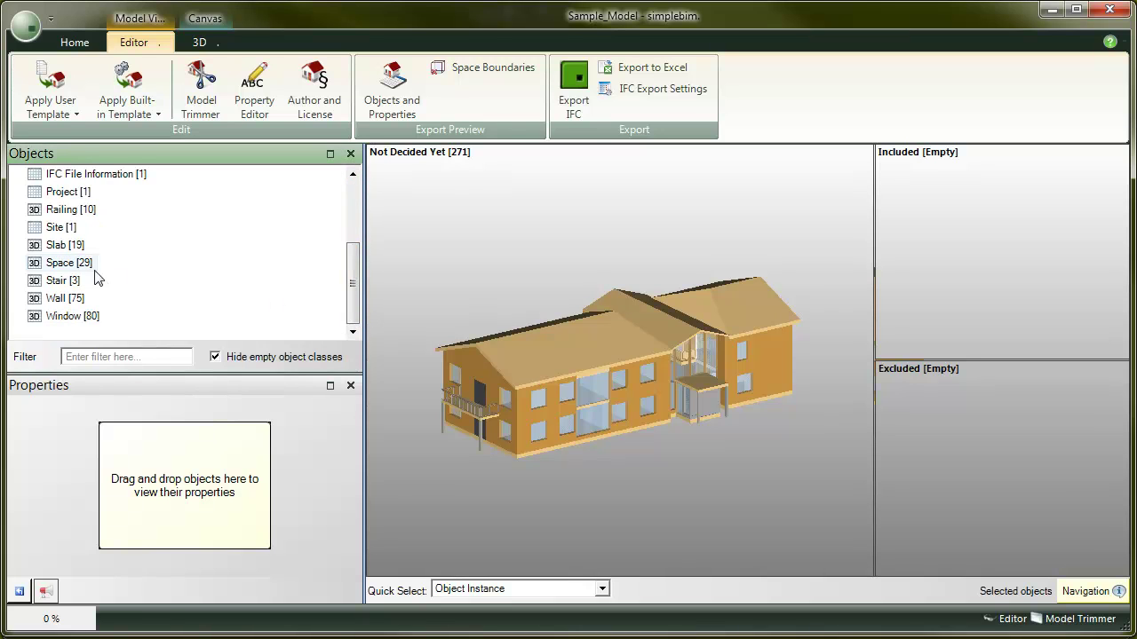
drag(71, 265, 892, 260)
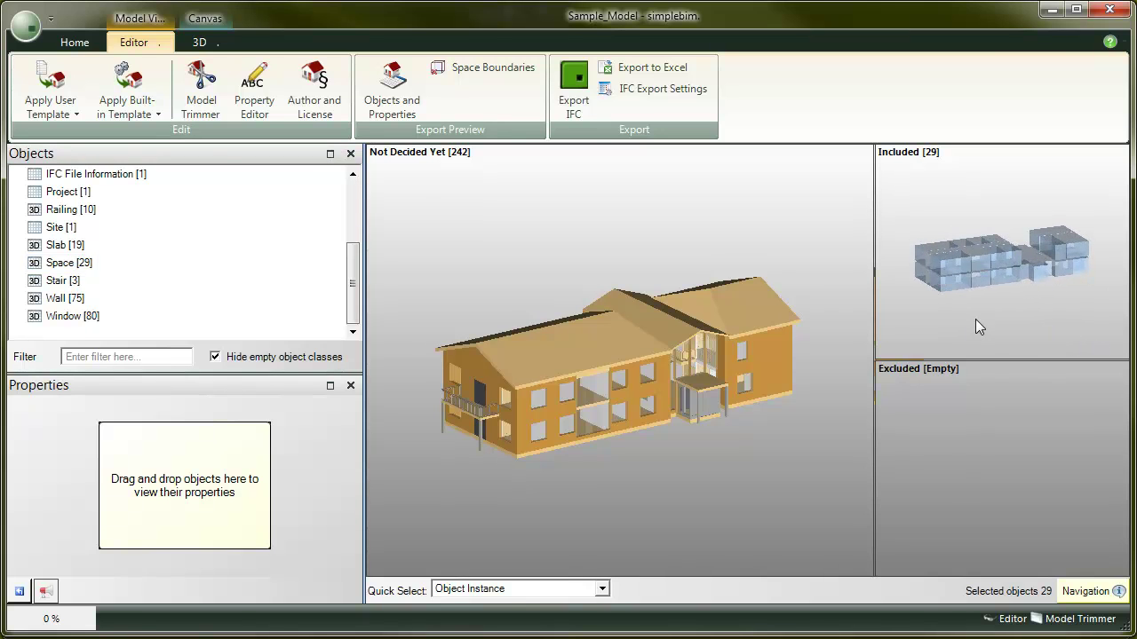
- Switch the workspace to IDA ICE Add-on so only the 29 included spaces display
click(75, 41)
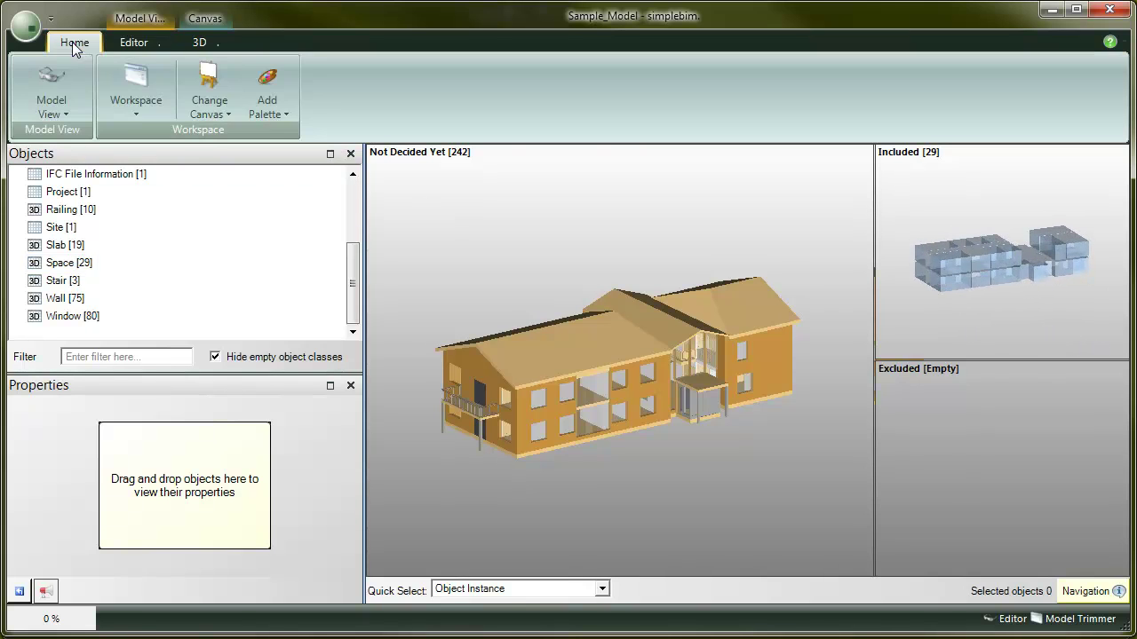
click(145, 103)
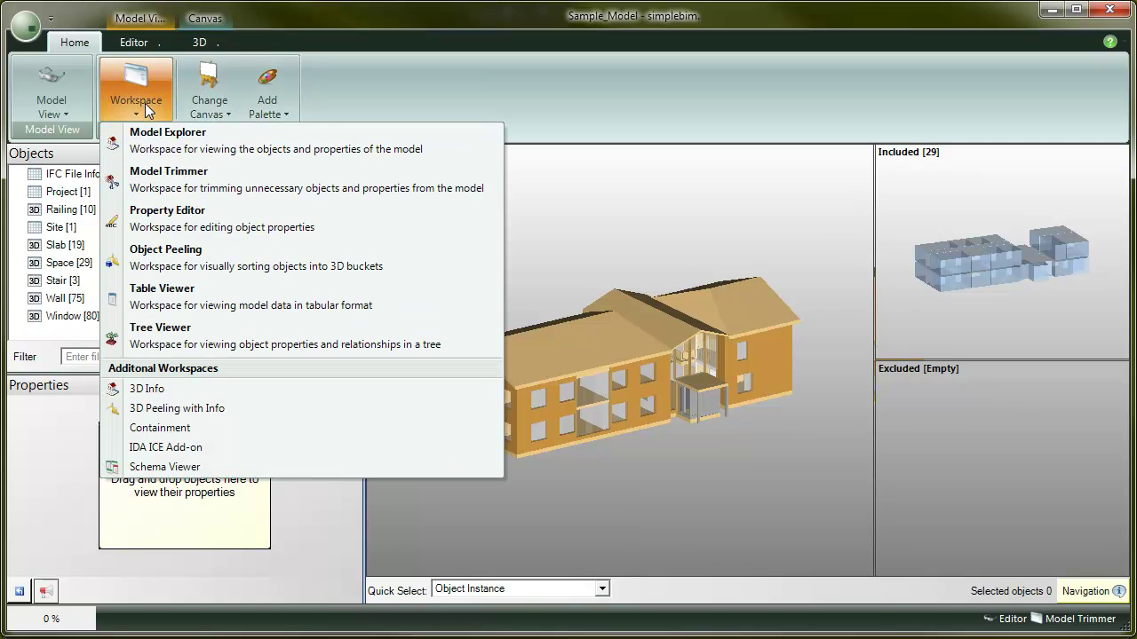
click(189, 454)
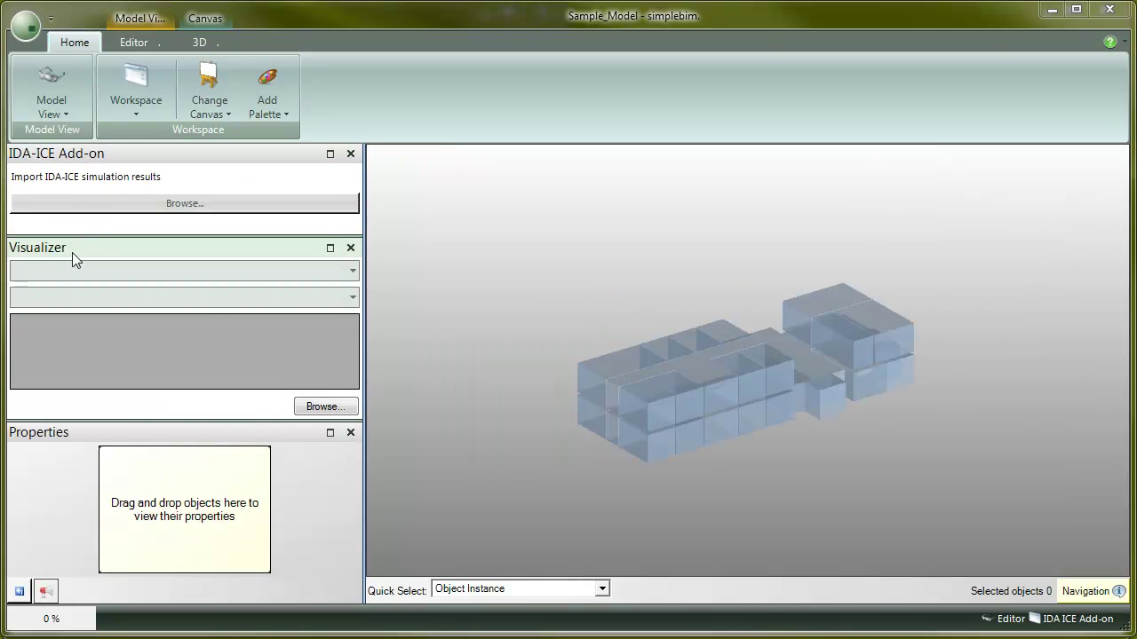
drag(491, 462, 519, 485)
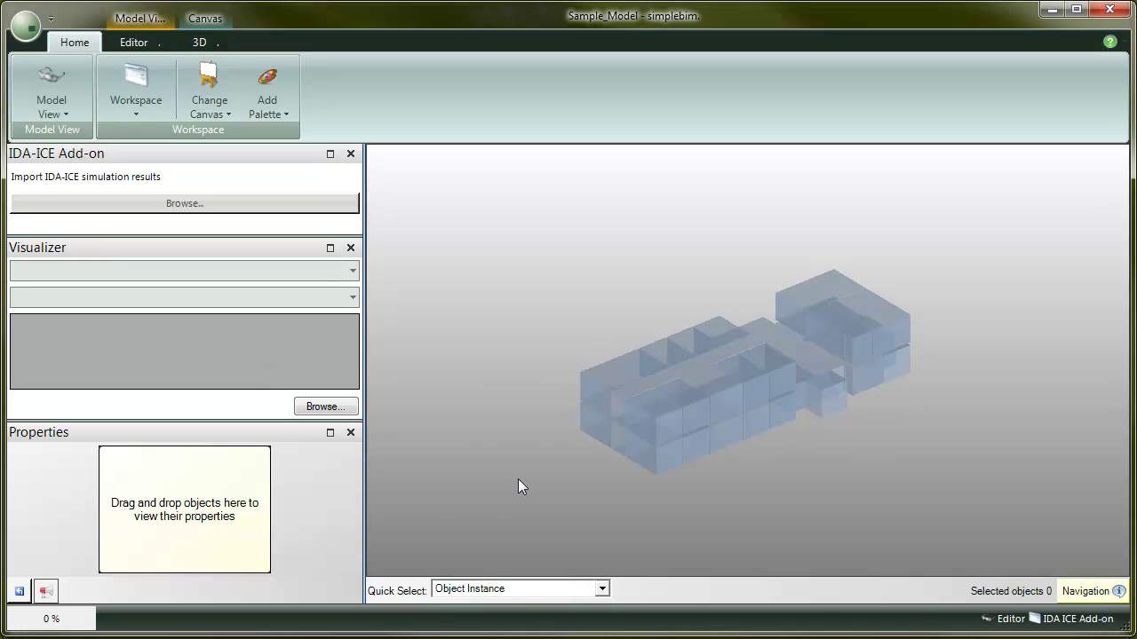
- Browse to Simulation_Results.ifc and import its IDA-ICE results into the spaces
click(184, 203)
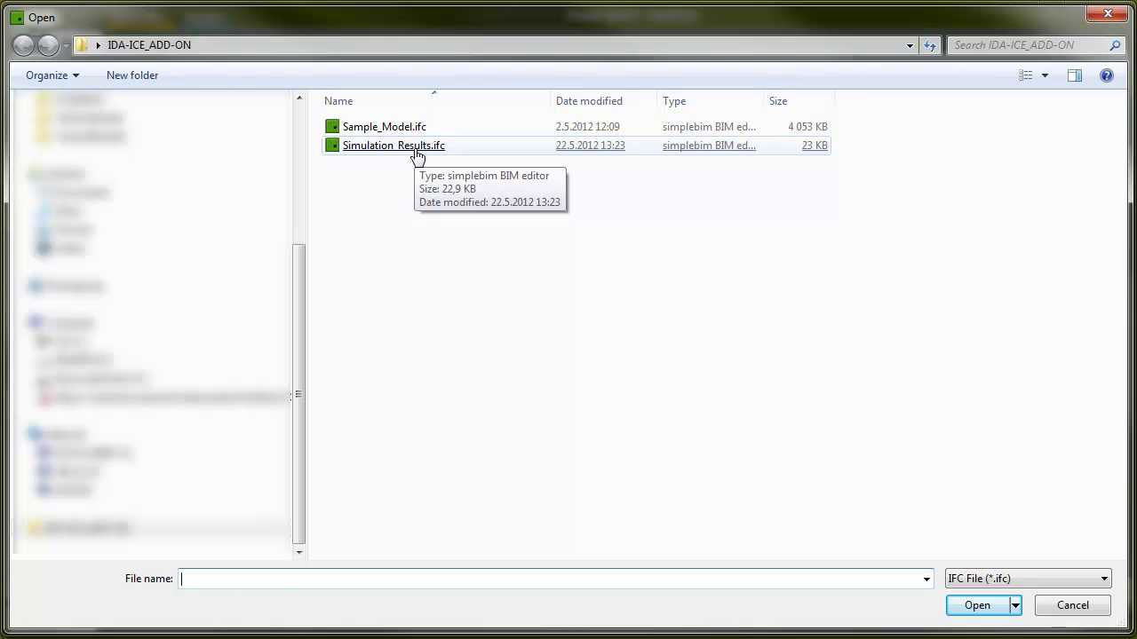
double_click(417, 148)
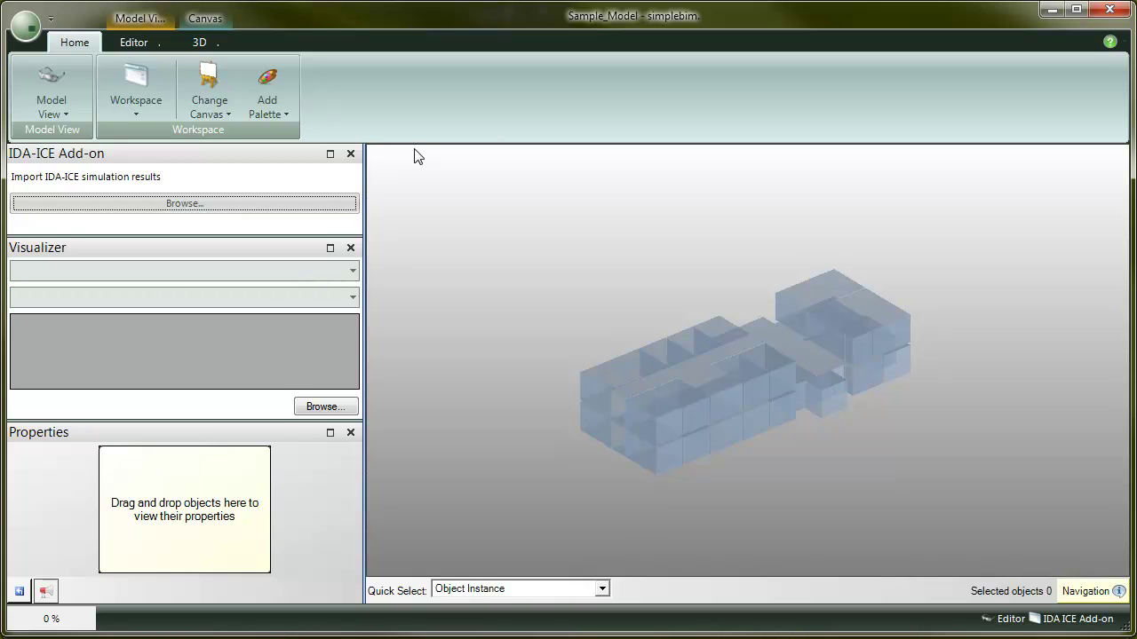
- Visualize the Space class coloured by Cooling dry bulb temperature
click(300, 276)
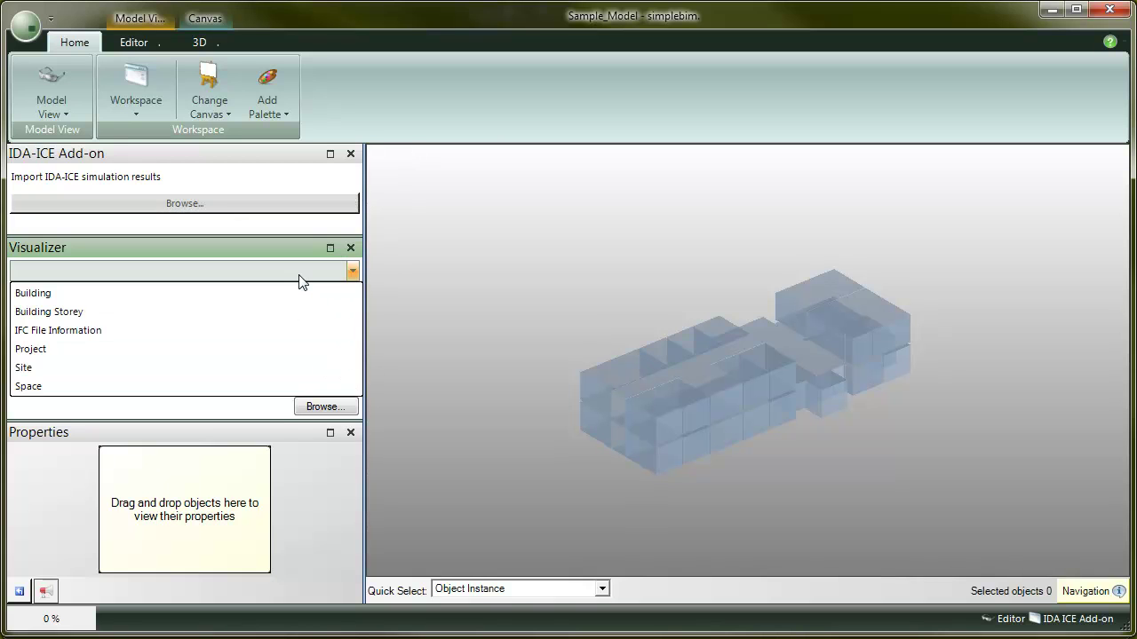
click(247, 388)
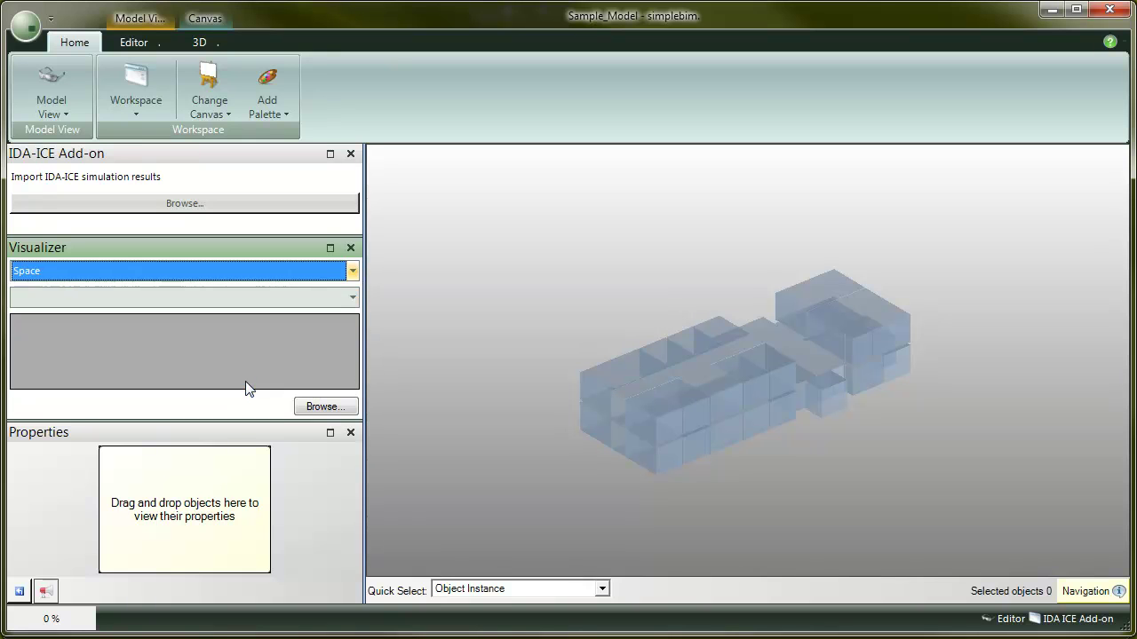
click(279, 298)
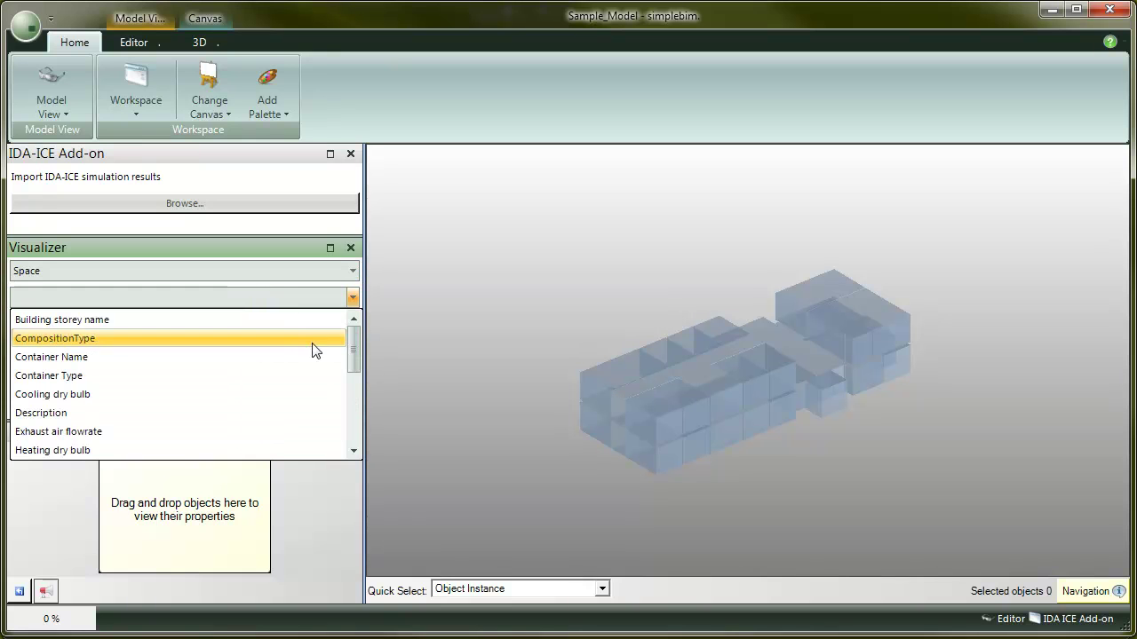
click(281, 389)
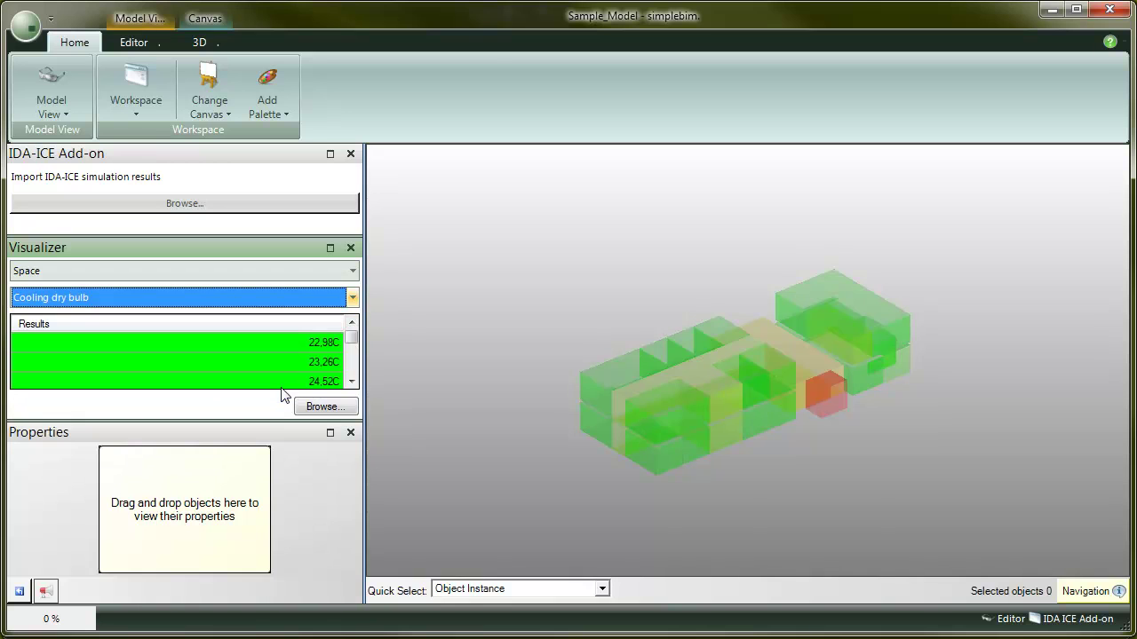
click(282, 306)
click(282, 304)
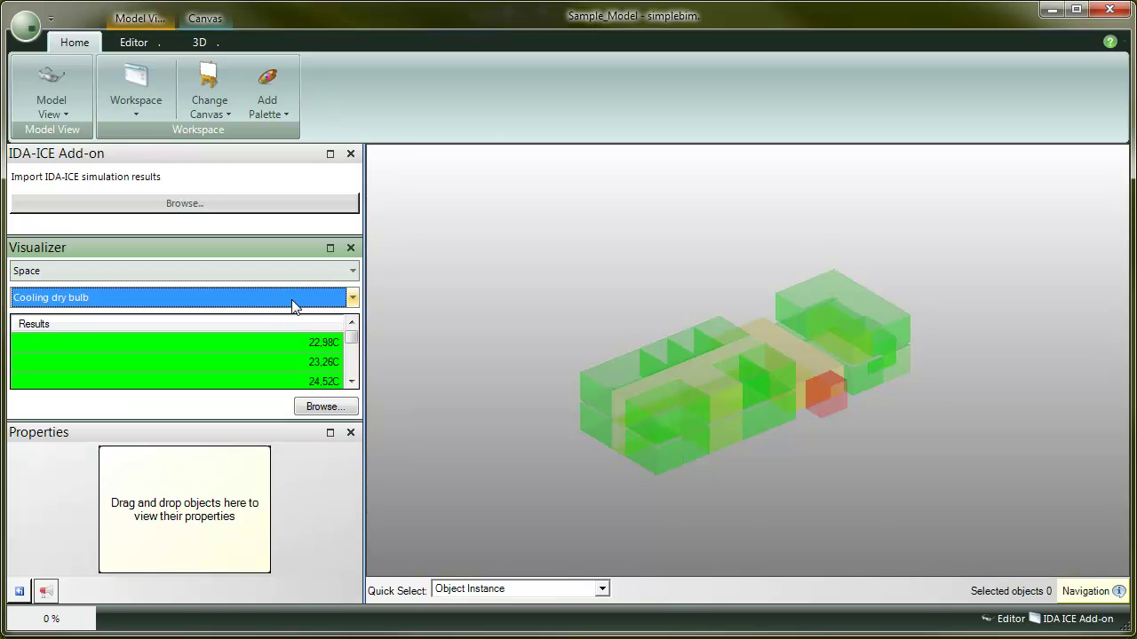
- Enlarge the Visualizer and colour spaces by Exhaust air flowrate, then Total heat gain
click(329, 247)
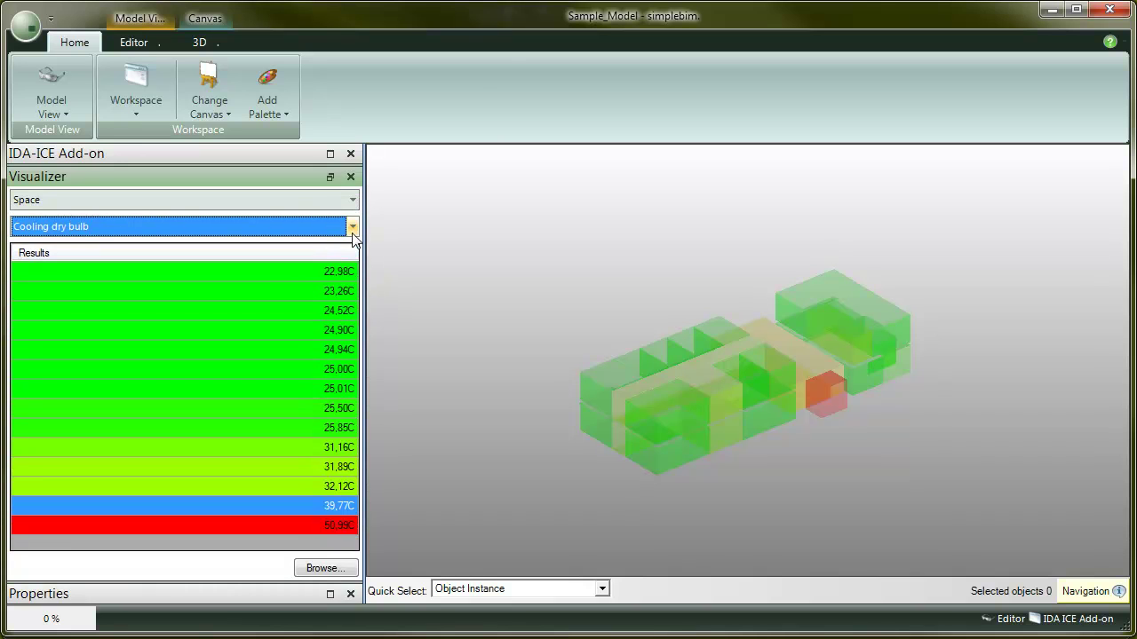
click(352, 228)
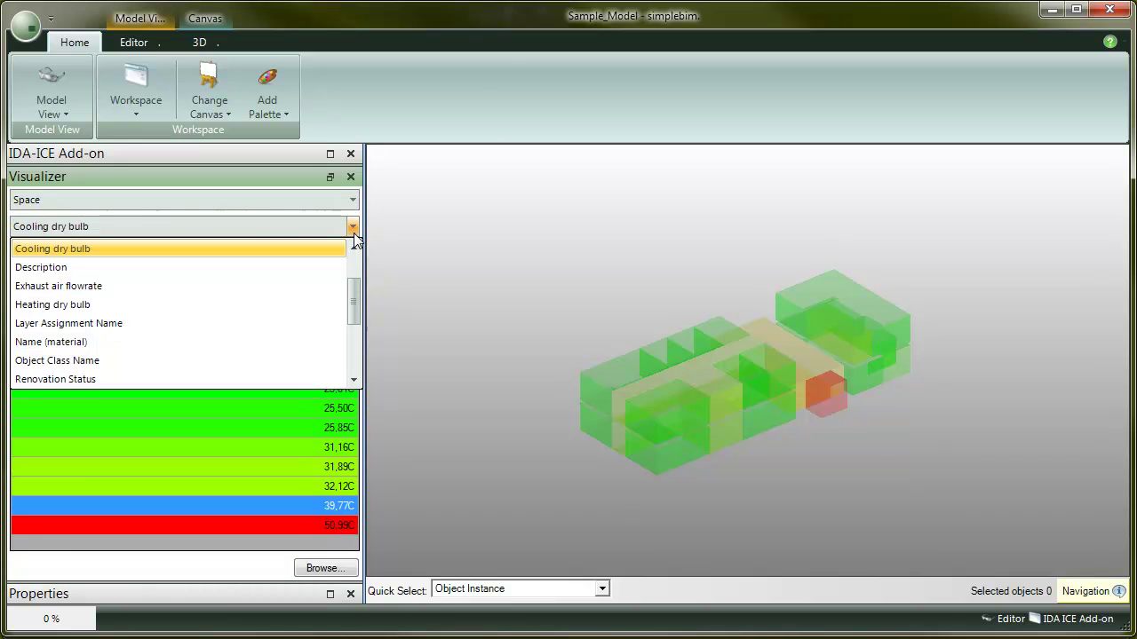
click(300, 286)
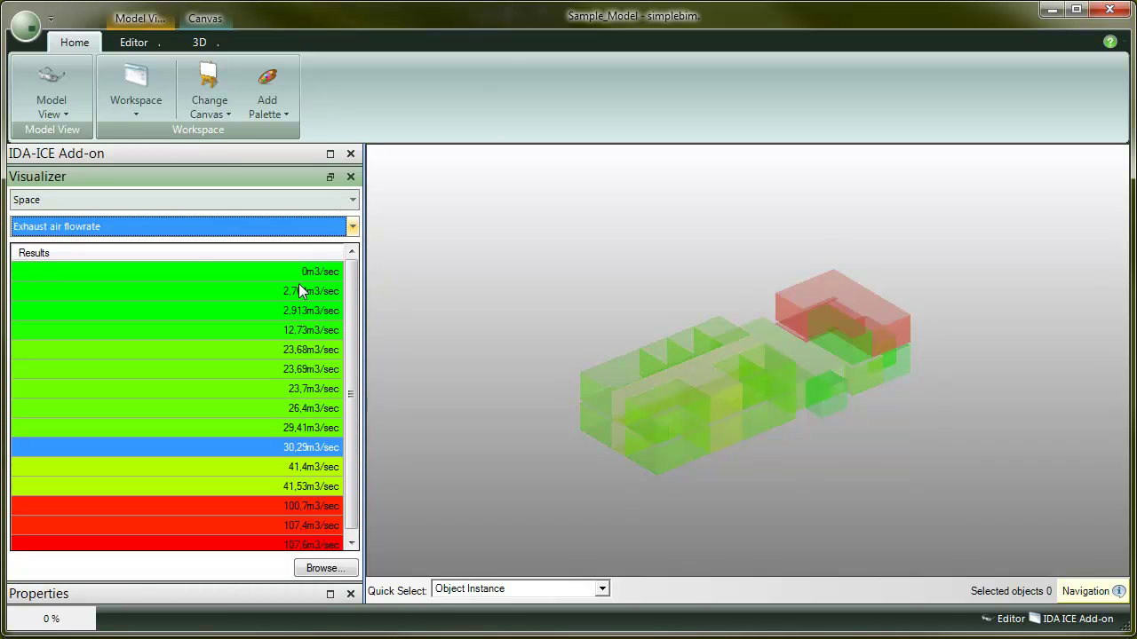
click(351, 227)
scroll(284, 362, down, 2)
scroll(268, 362, down, 3)
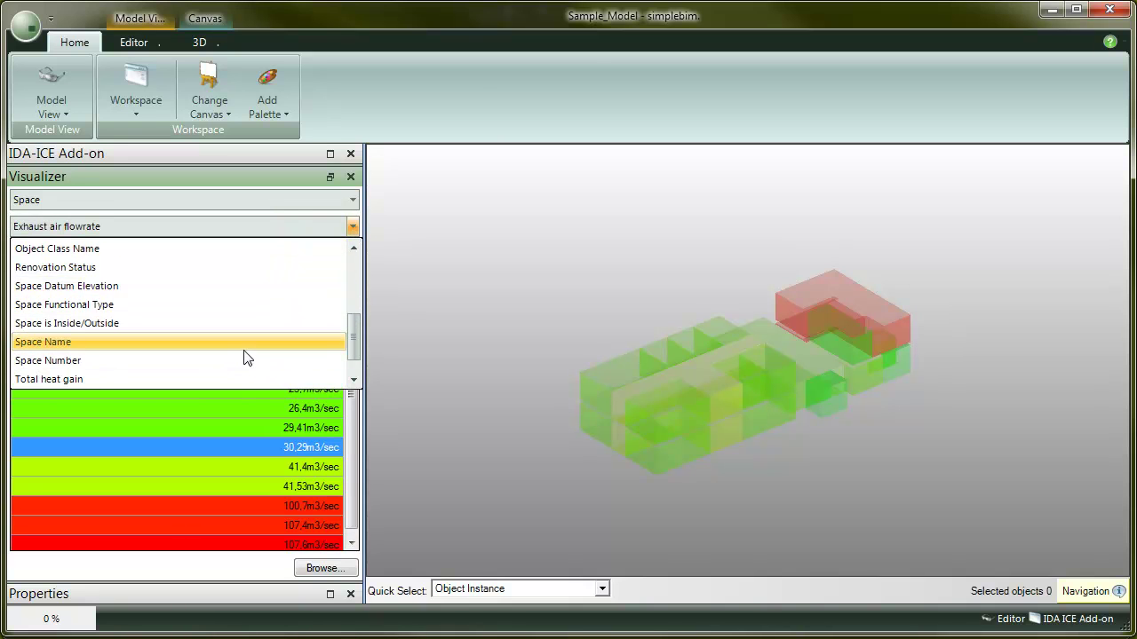
click(202, 361)
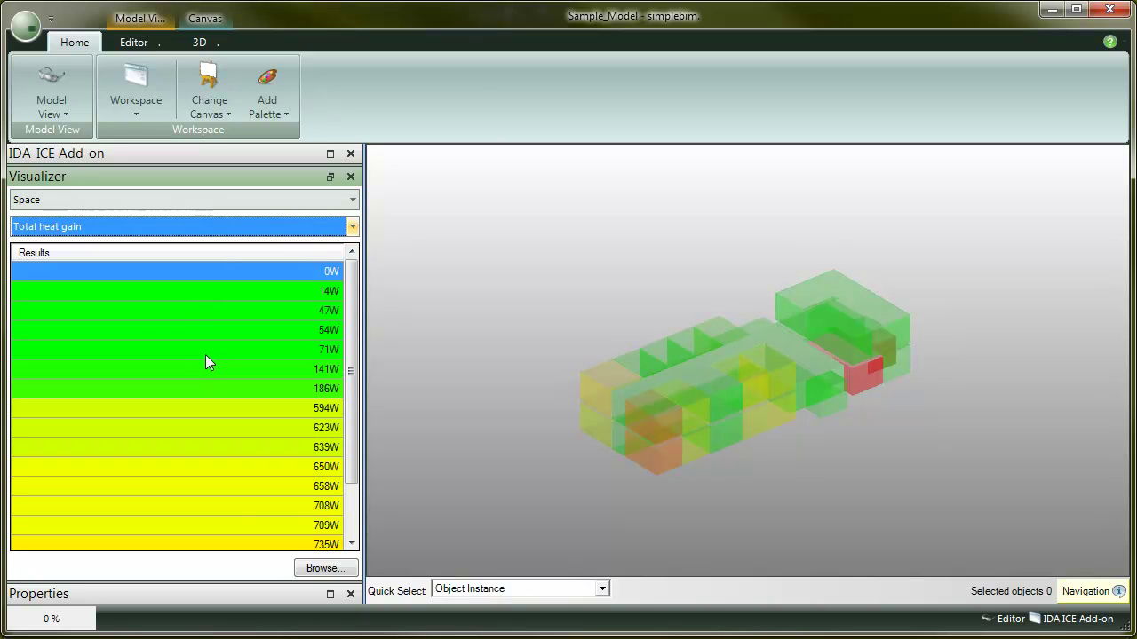
- Colour spaces by Total heat loss, then by Ventilation air flowrate
click(221, 228)
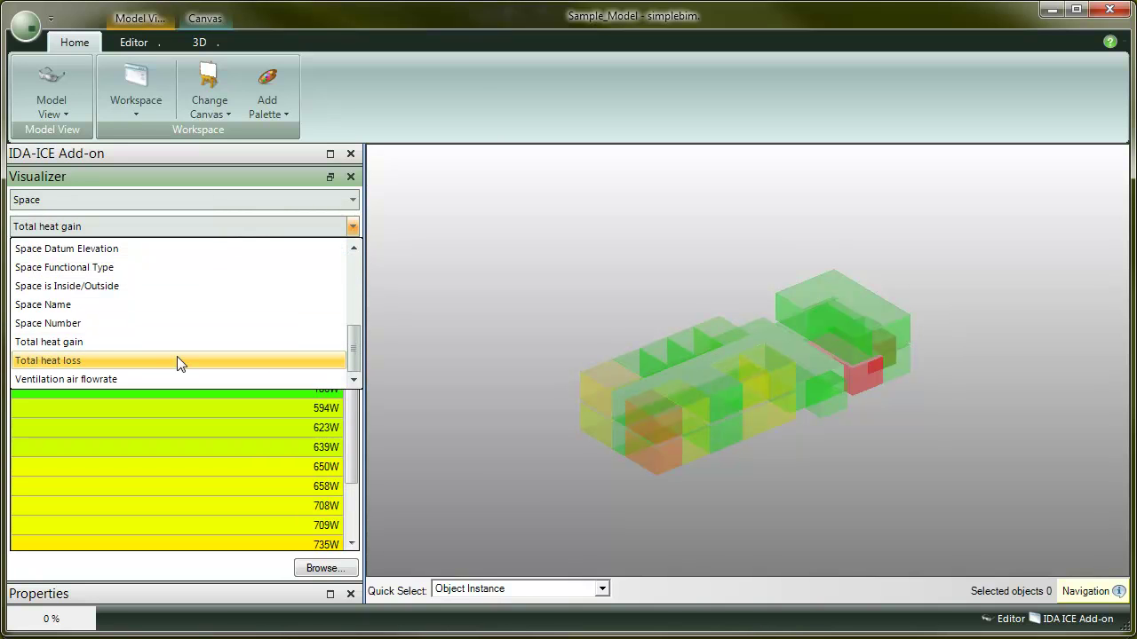
click(178, 363)
click(189, 232)
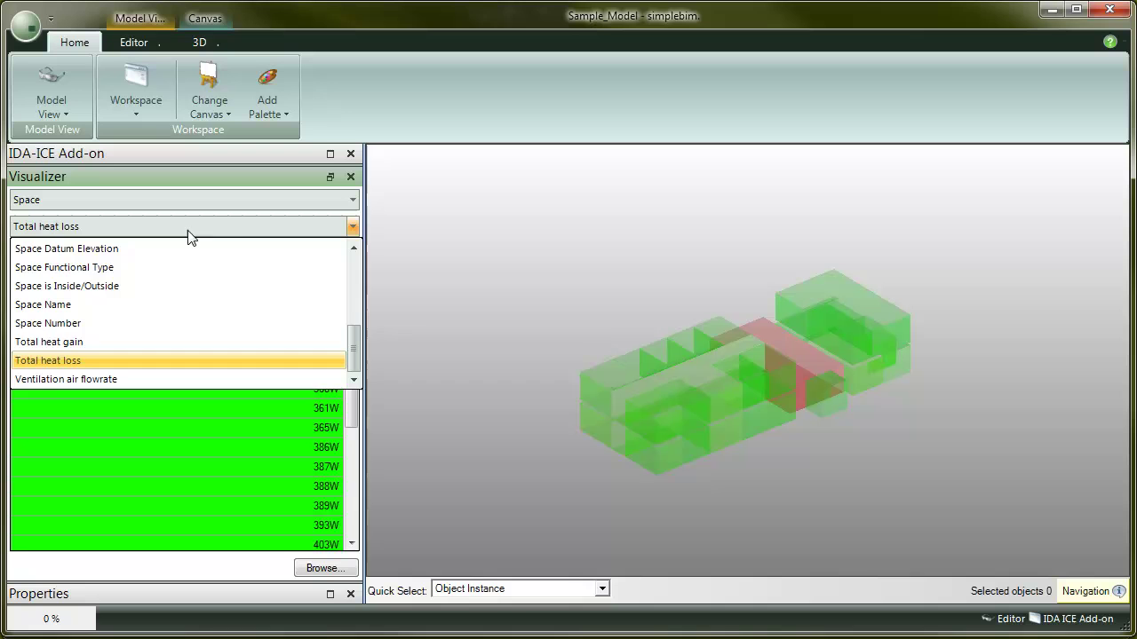
click(178, 380)
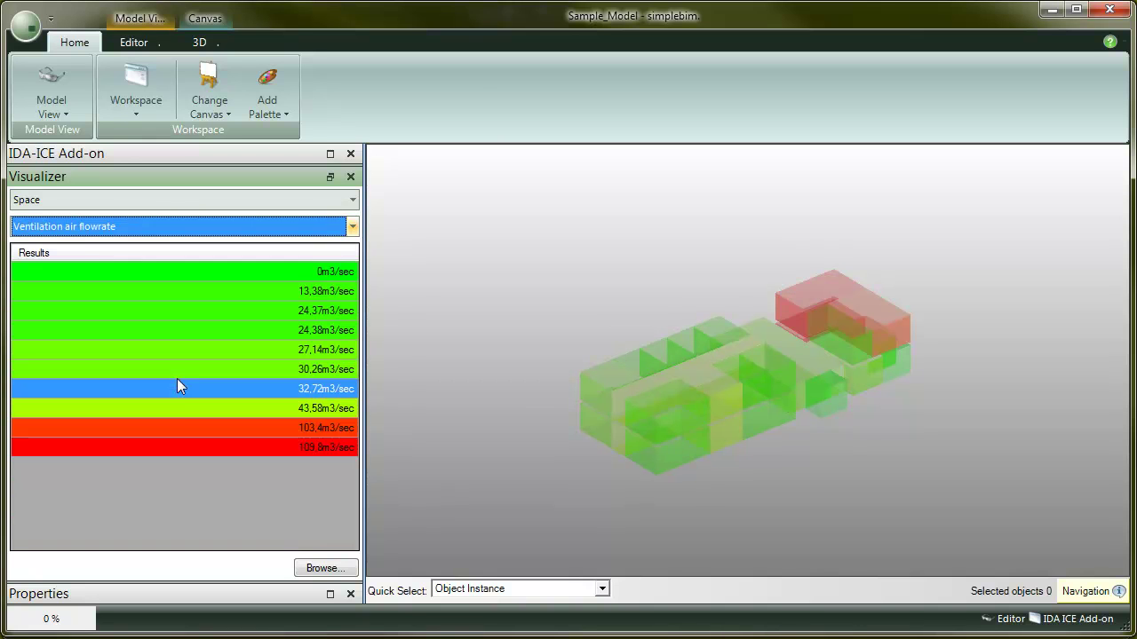
mouse_move(805, 492)
mouse_down()
mouse_move(617, 400)
mouse_move(800, 495)
mouse_up()
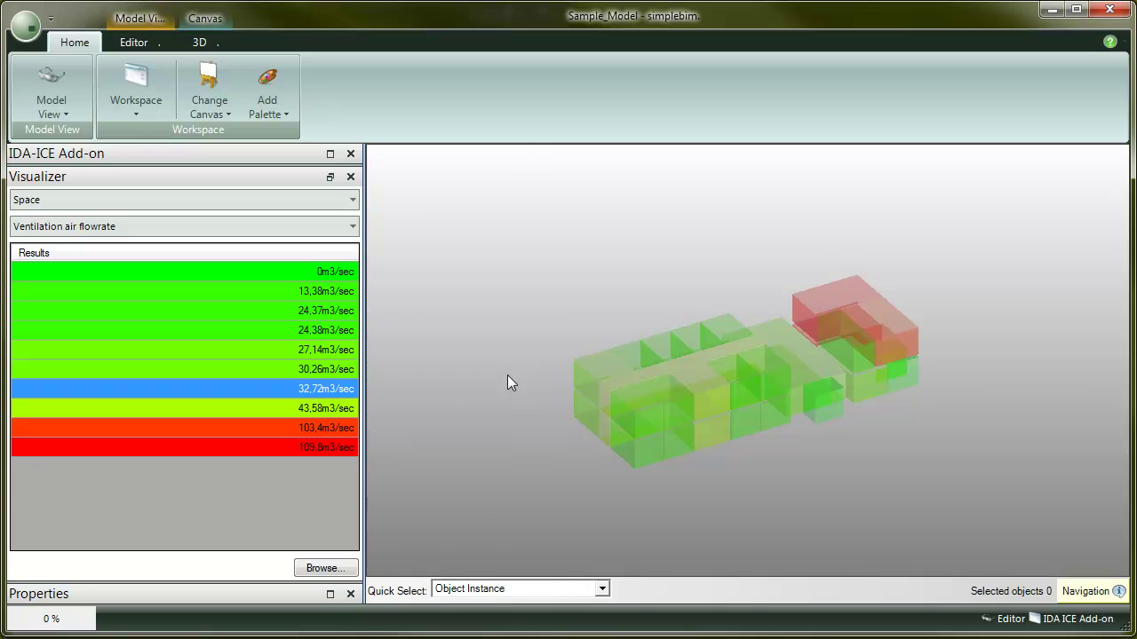
- Apply the IDA ICE Simulation Results.xls user template to the model
click(133, 44)
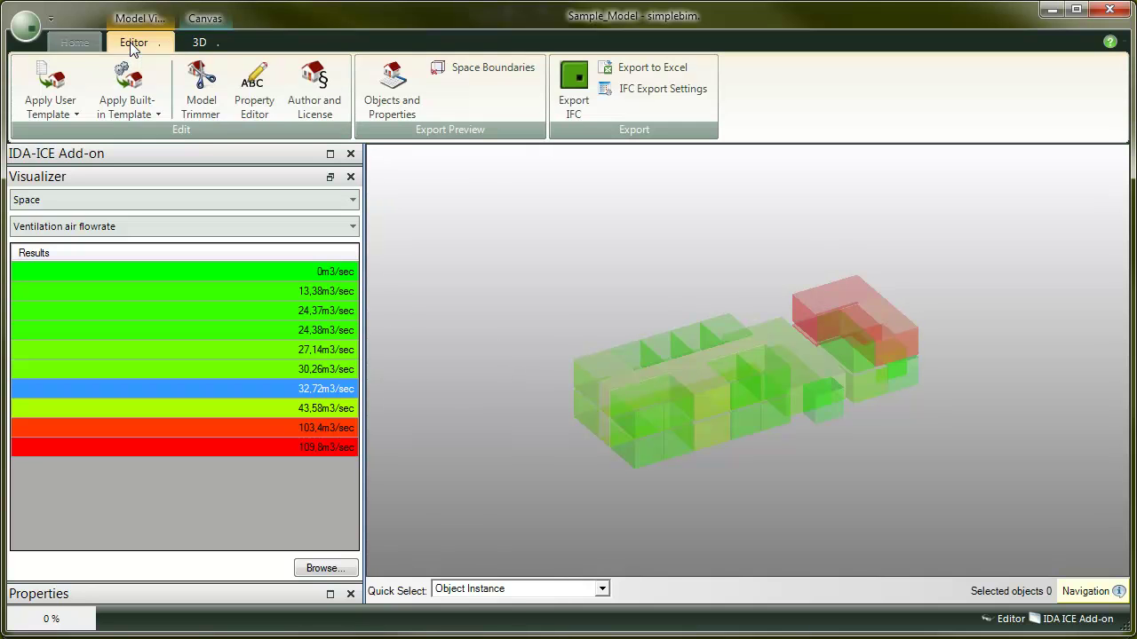
click(47, 113)
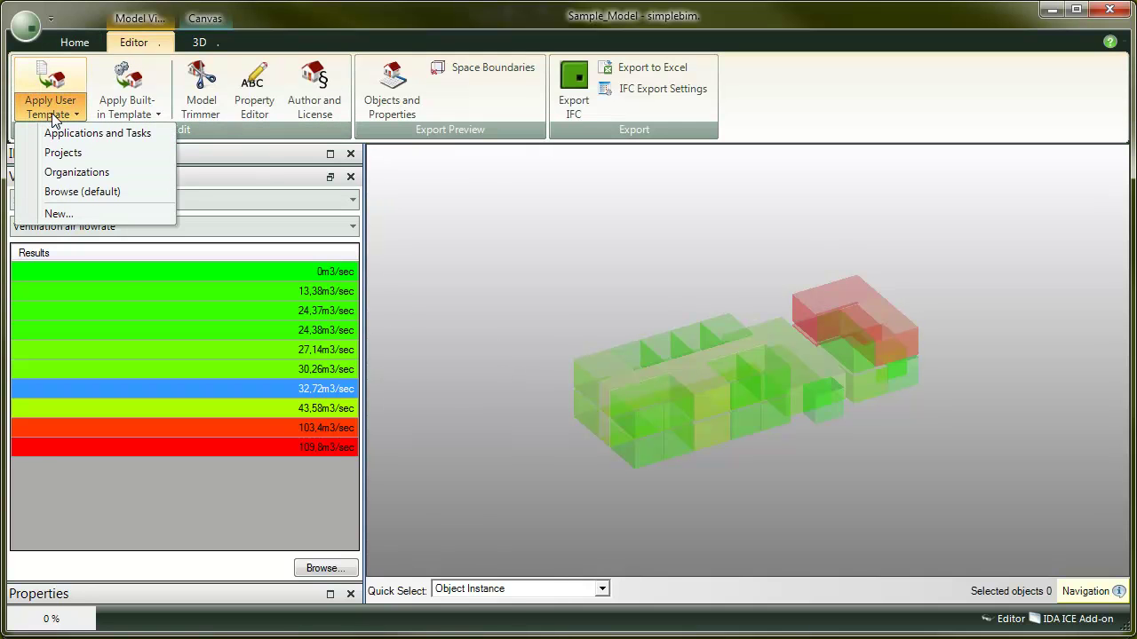
click(121, 190)
click(449, 135)
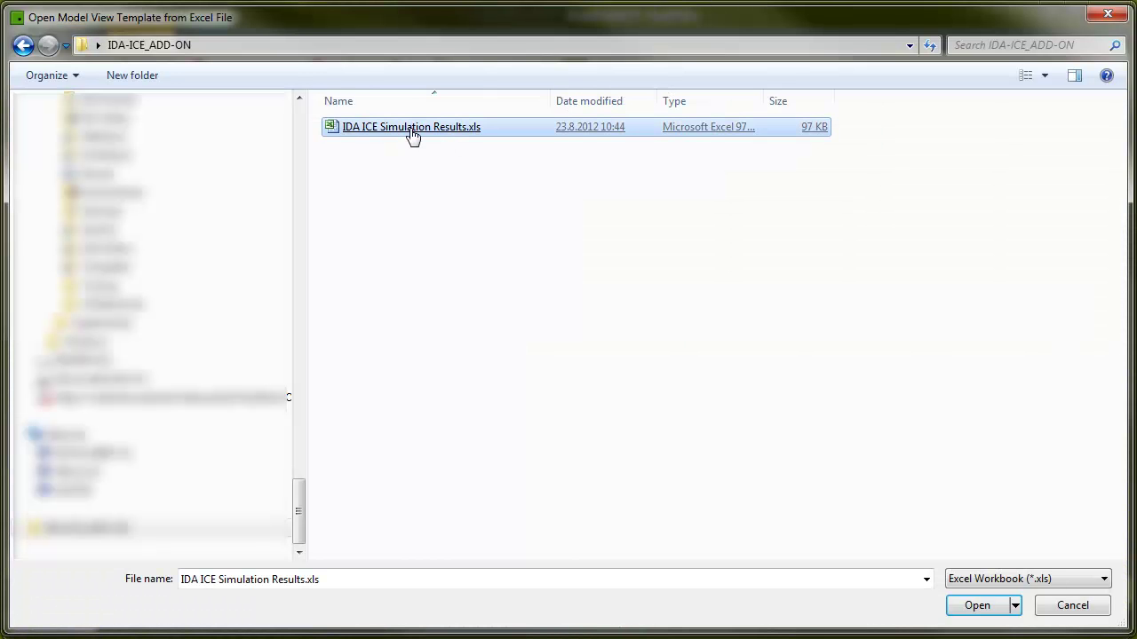
click(356, 44)
click(395, 127)
double_click(442, 134)
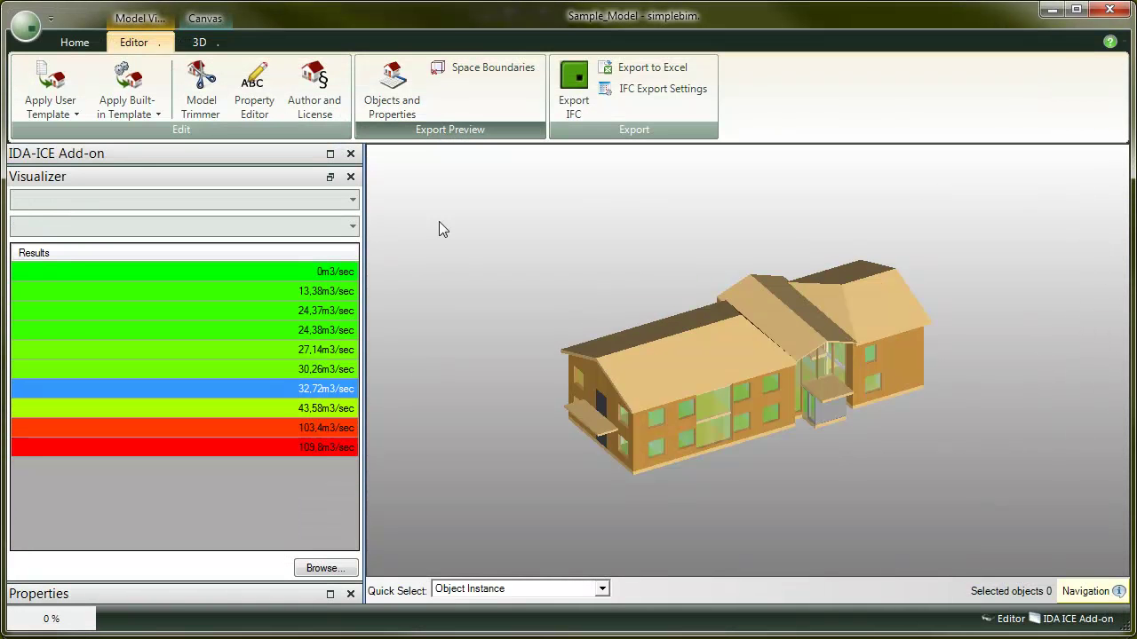
mouse_move(498, 343)
mouse_down()
mouse_move(509, 385)
mouse_move(538, 339)
mouse_move(493, 341)
mouse_move(525, 286)
mouse_move(490, 310)
mouse_move(502, 355)
mouse_up()
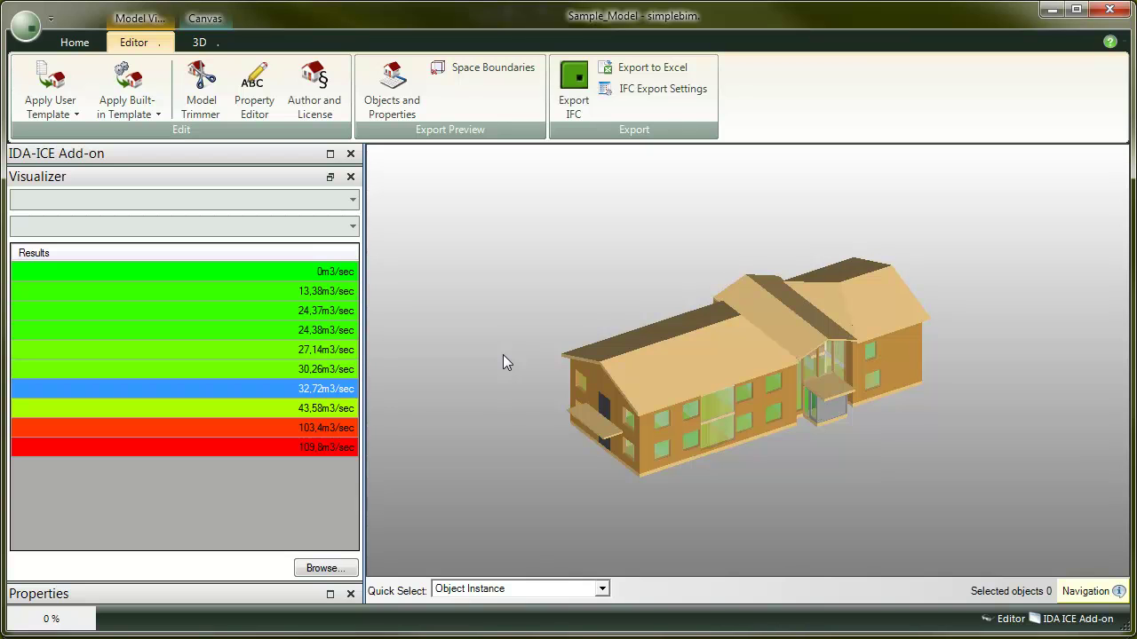
- List the result properties, like Cooling dry bulb, for all 29 spaces in a full-height pane
click(392, 99)
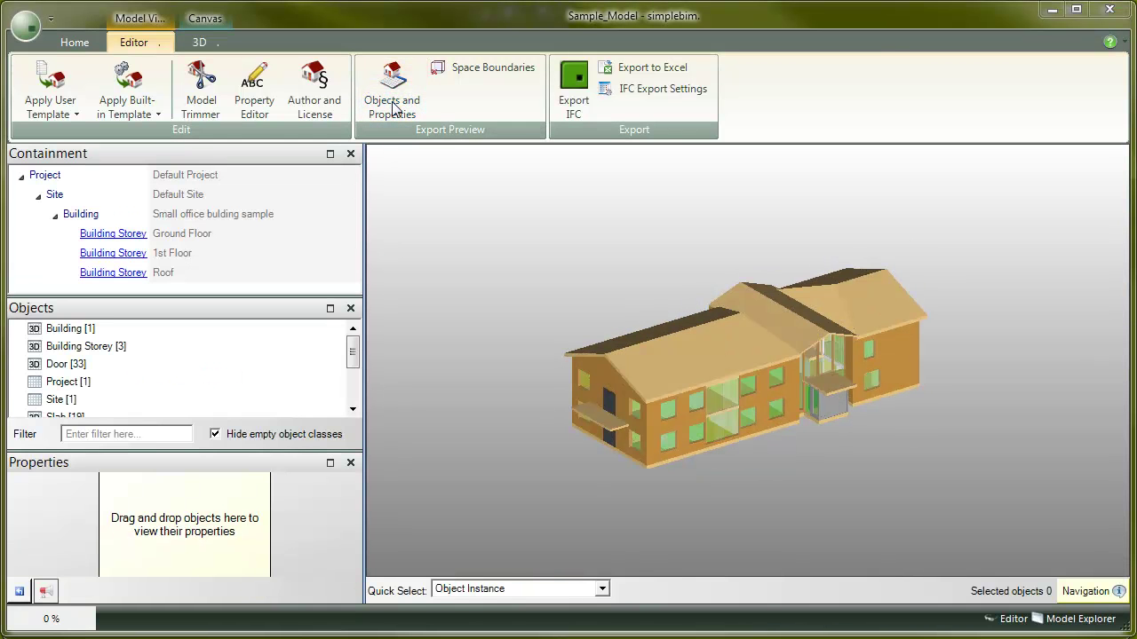
drag(353, 351, 353, 384)
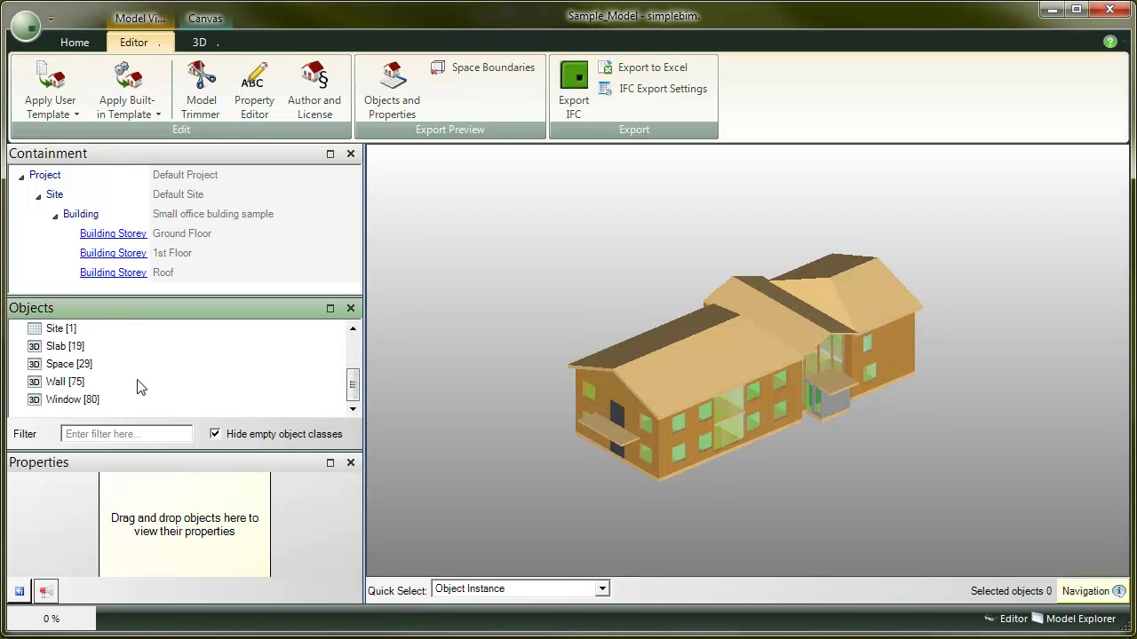
click(88, 368)
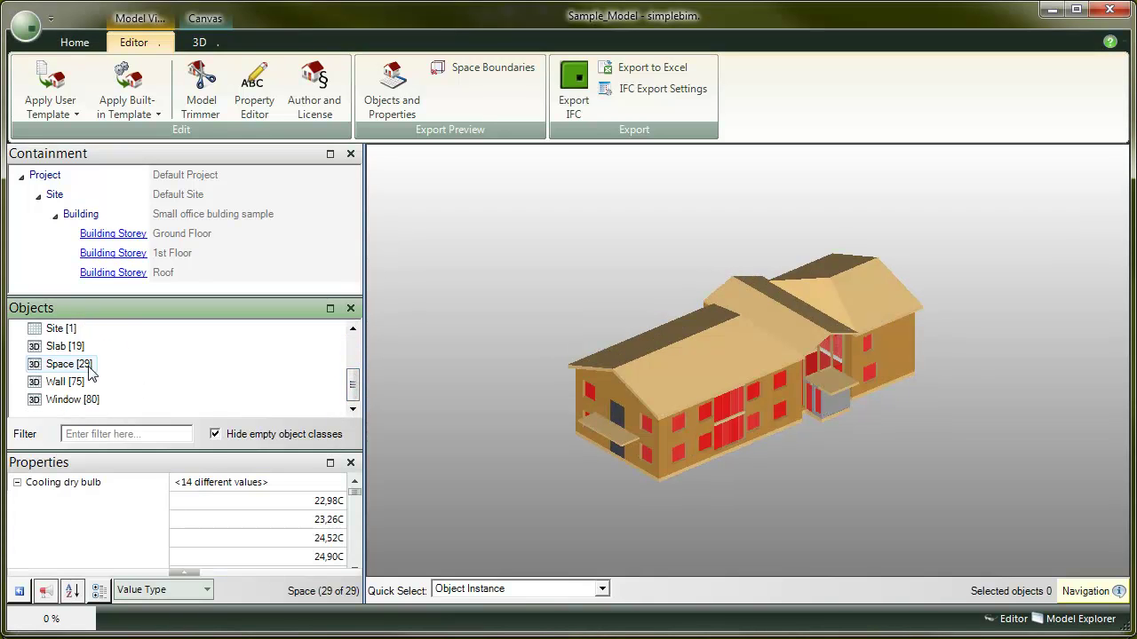
click(329, 463)
- Export the model to IFC, saving it as Sample_Model (EDITED).ifc
mouse_move(355, 249)
mouse_down()
mouse_move(357, 327)
mouse_move(356, 241)
mouse_up()
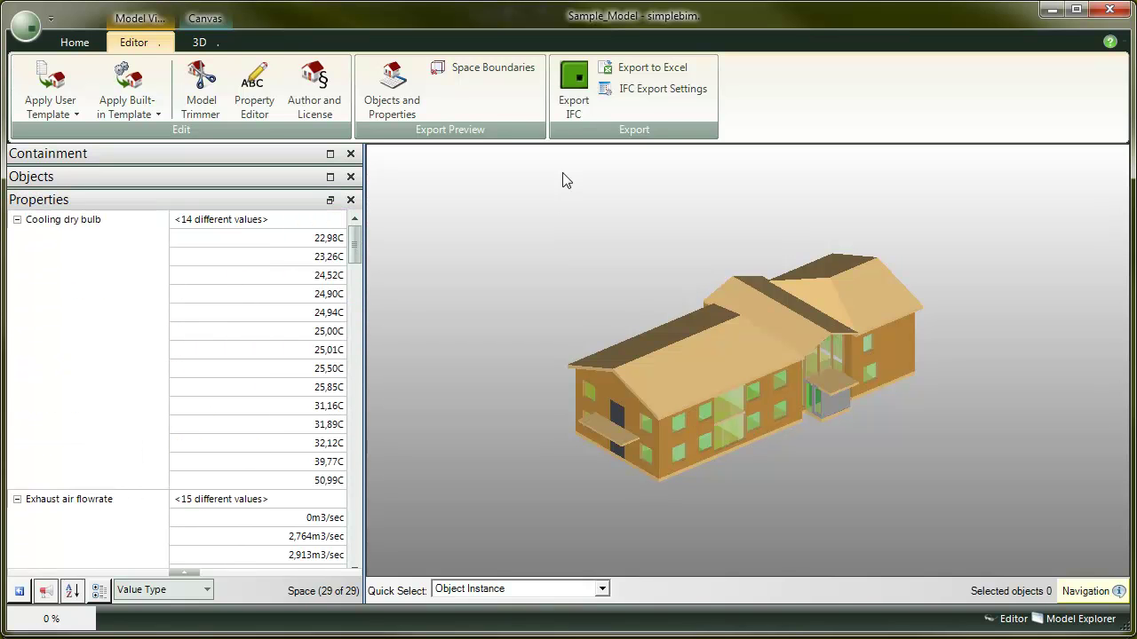
click(575, 104)
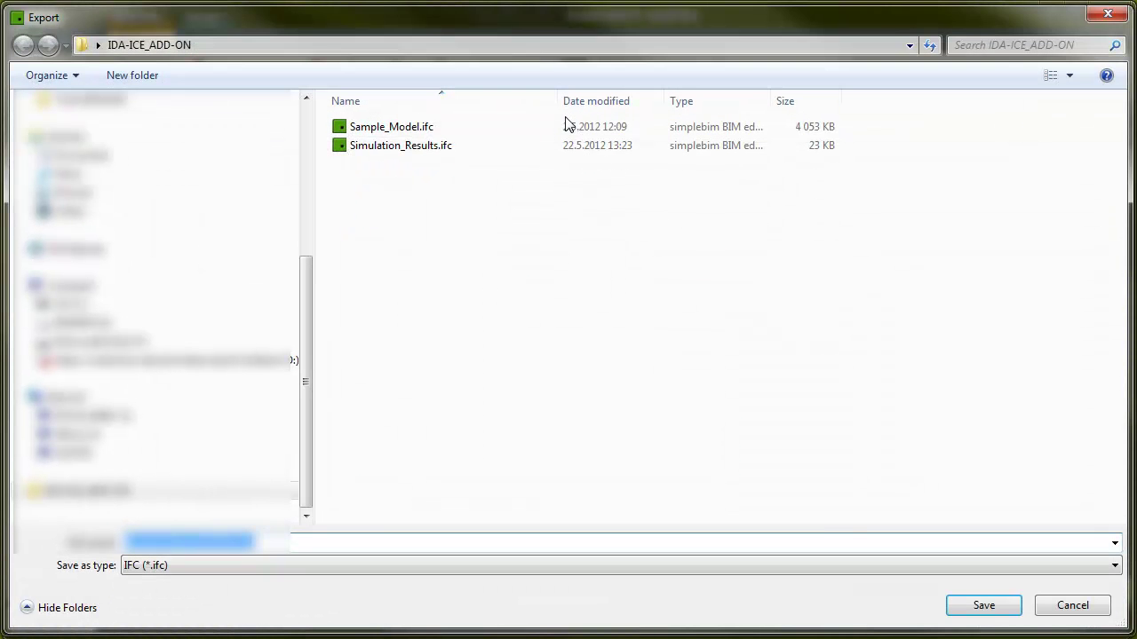
click(986, 609)
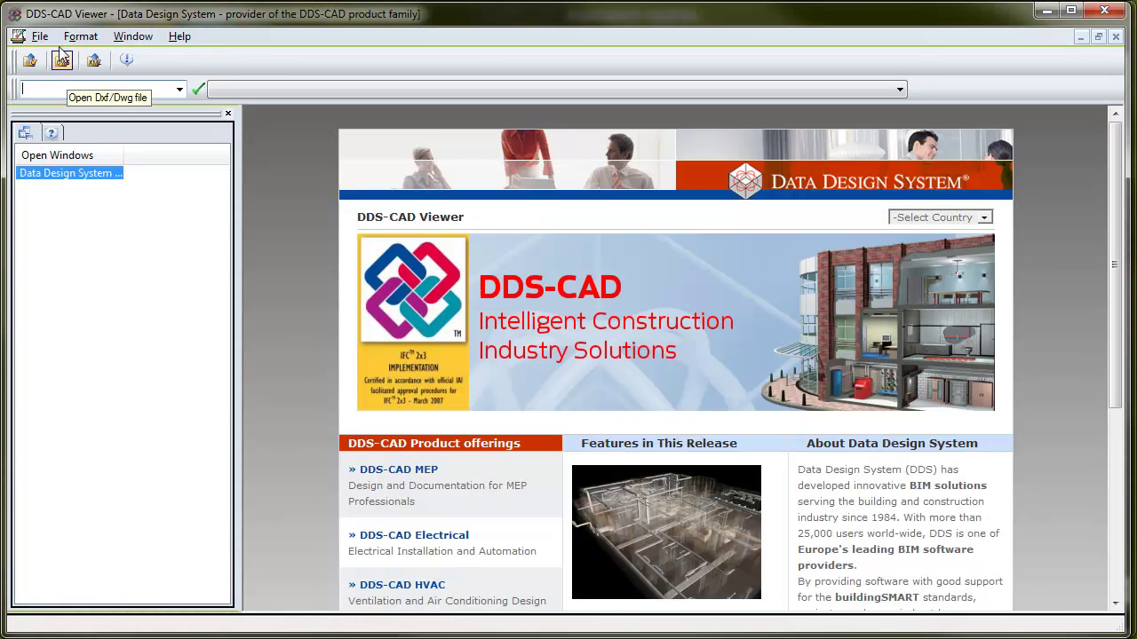
click(40, 36)
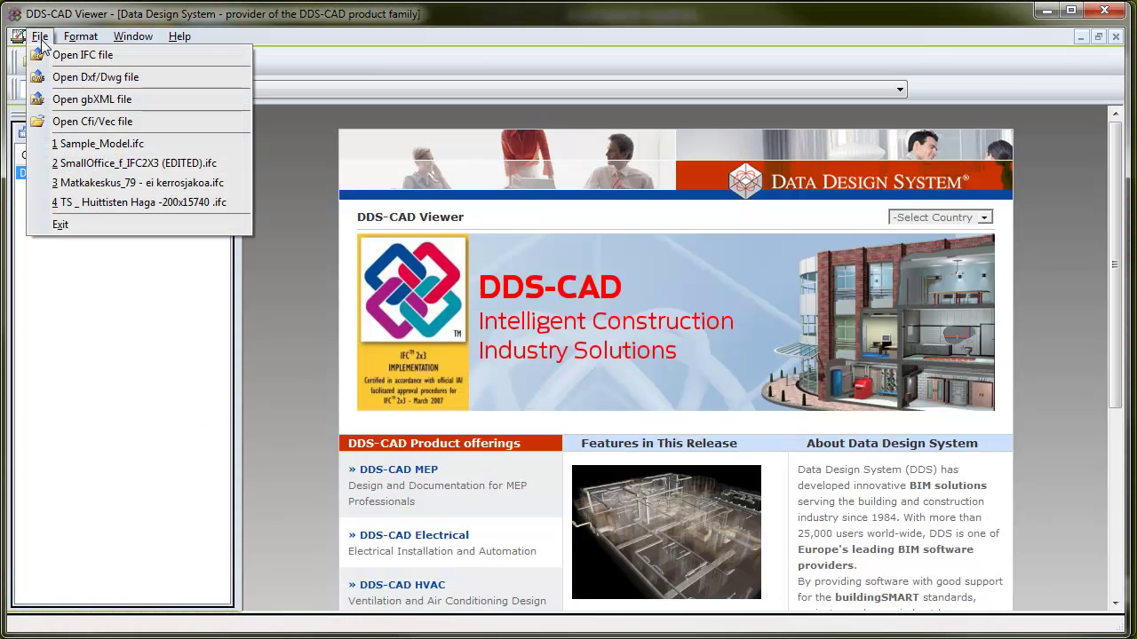
- Open Sample_Model (EDITED).ifc and hide windows, walls, roof slab and floor slabs
click(84, 57)
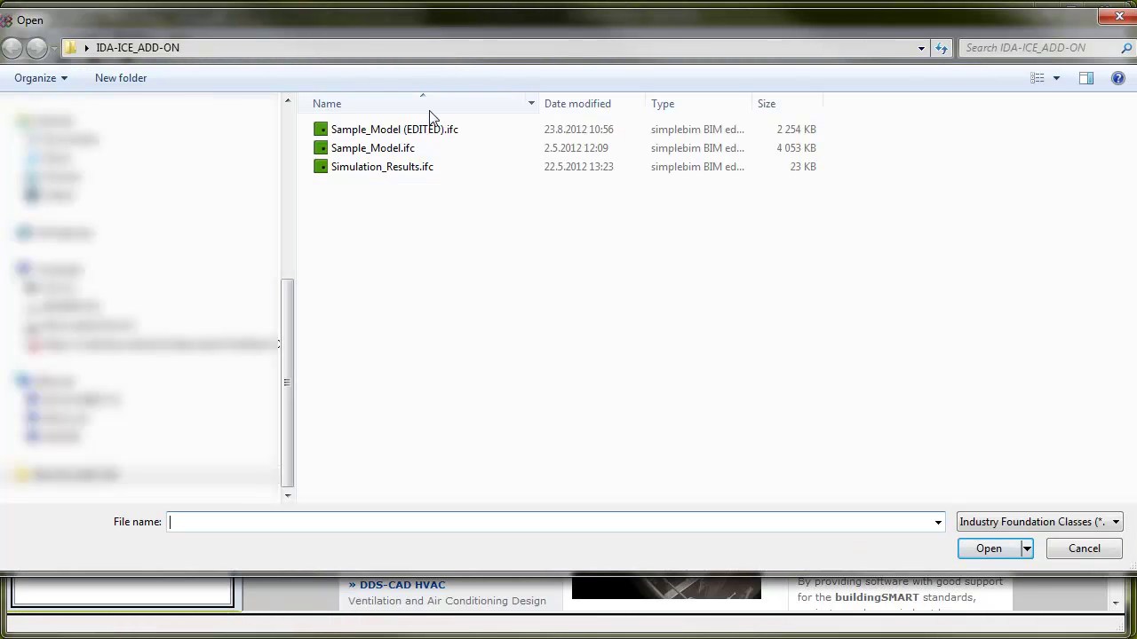
double_click(432, 131)
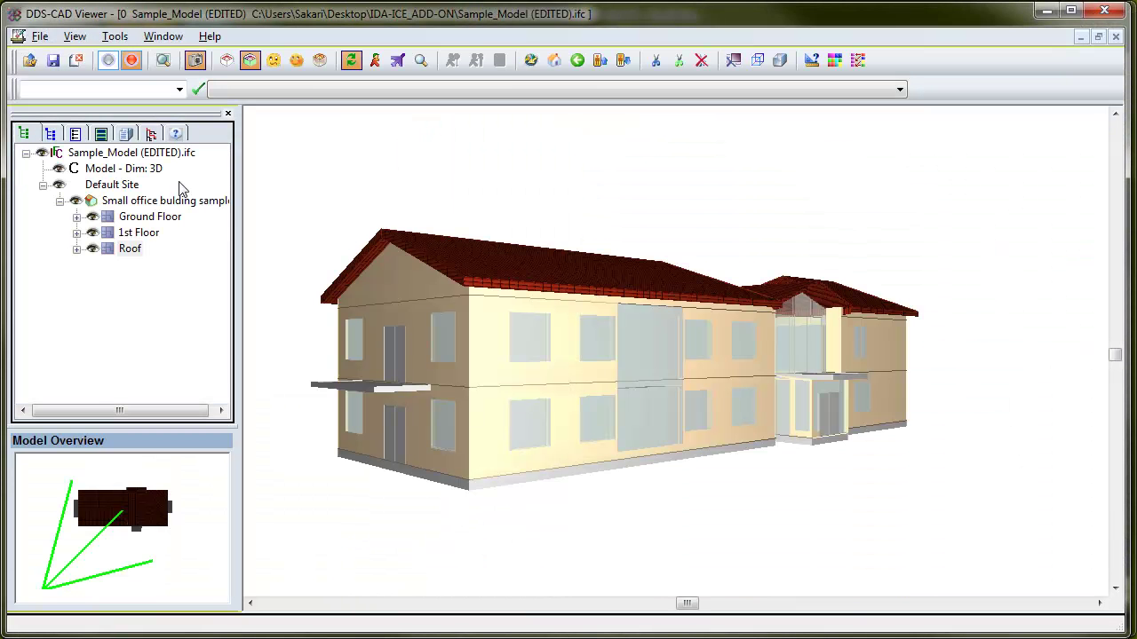
click(76, 136)
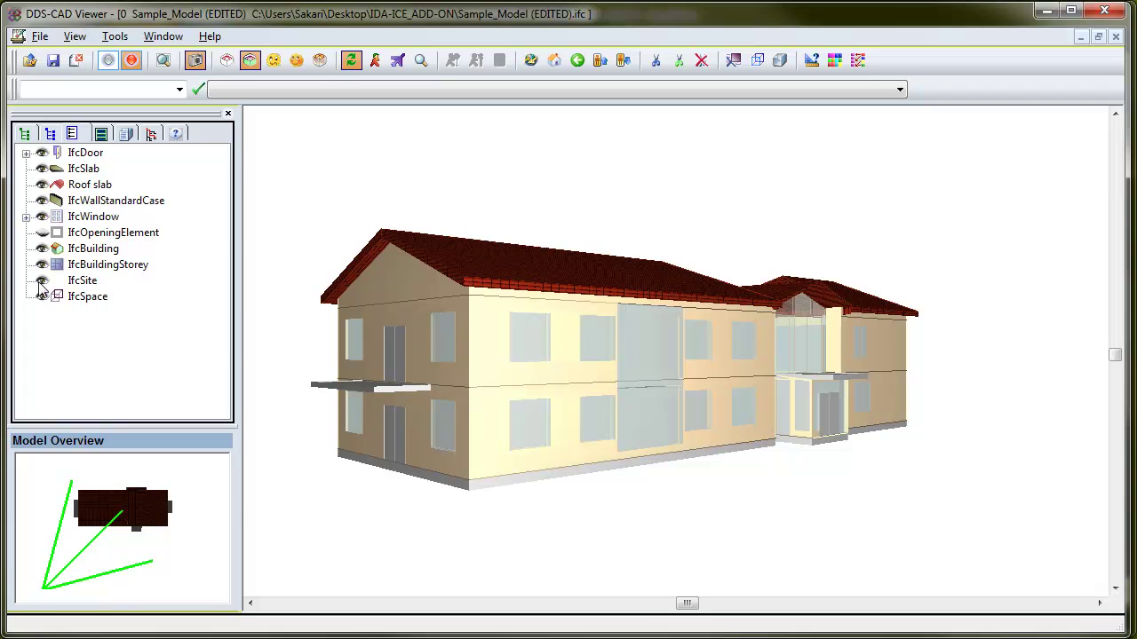
click(41, 216)
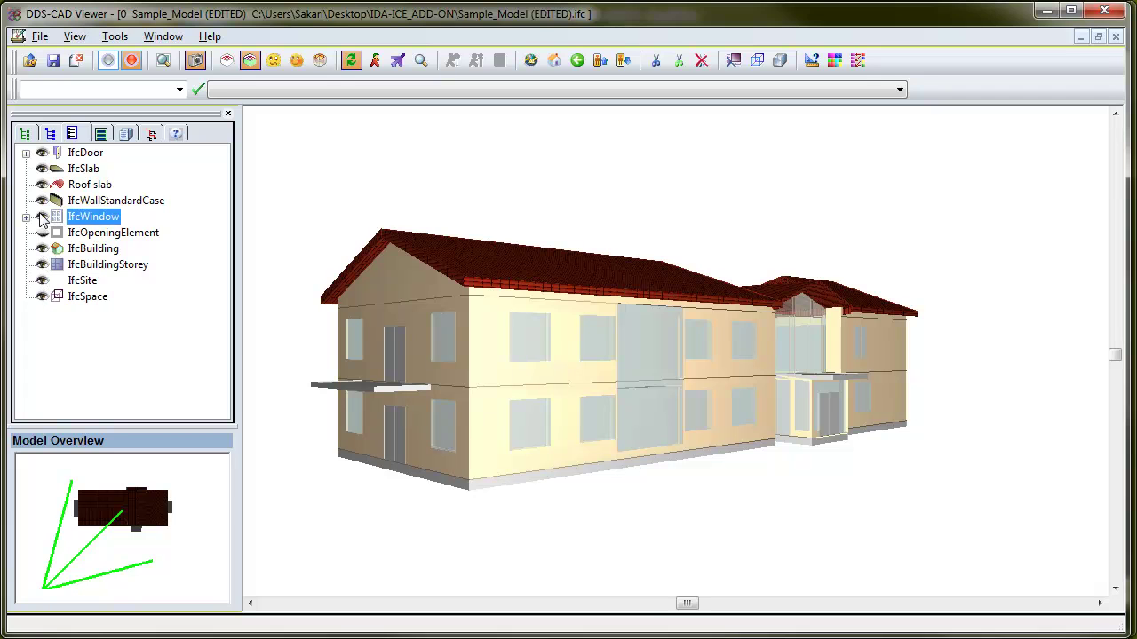
click(41, 202)
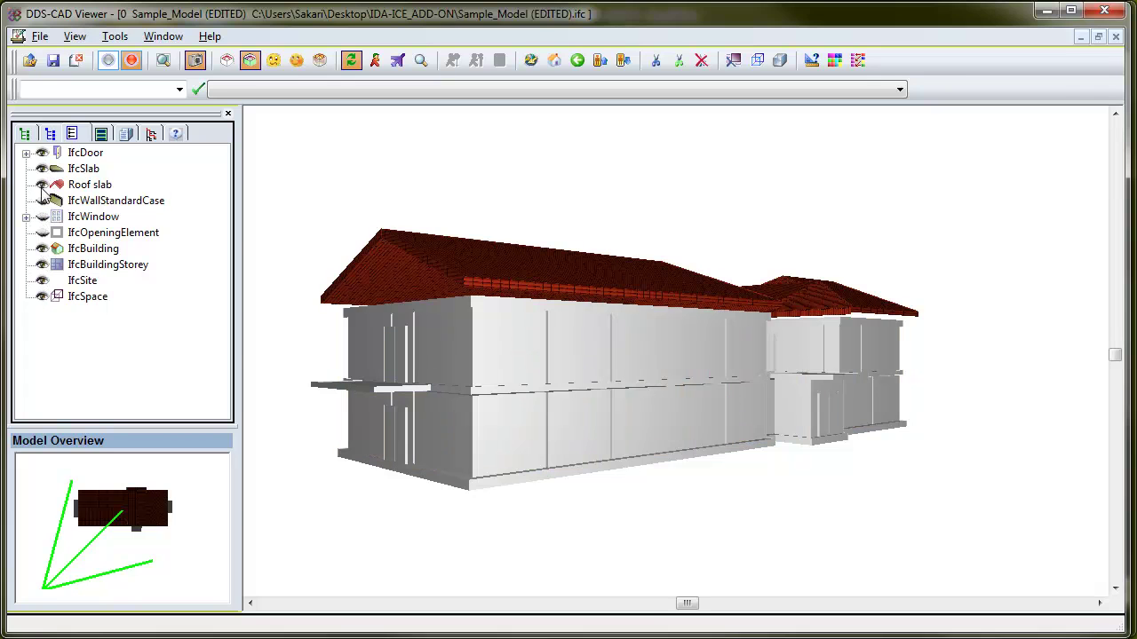
click(40, 184)
click(41, 169)
- View the IFC properties of one selected space
click(506, 342)
right_click(505, 343)
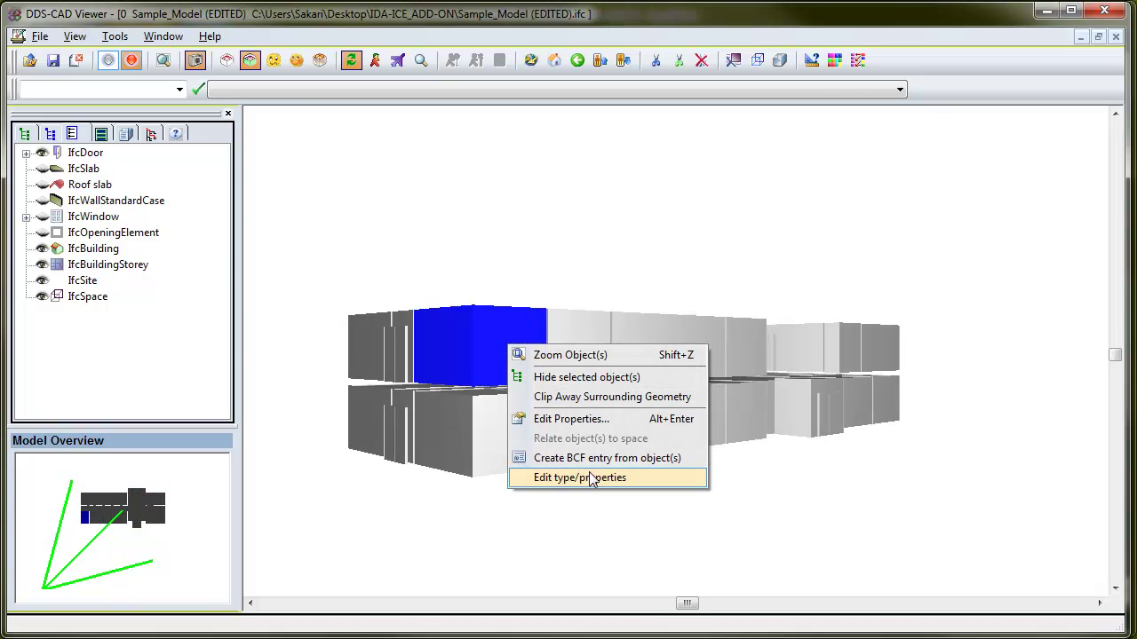
click(612, 420)
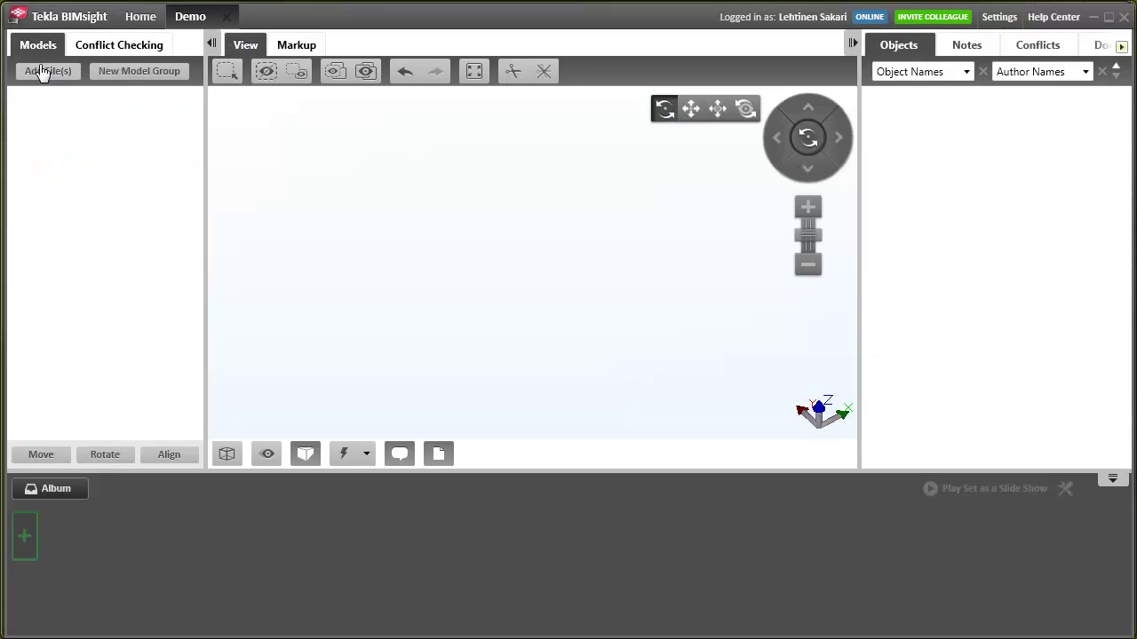
- Import Sample_Model (EDITED).ifc into Tekla BIMsight and show only its 29 spaces
click(43, 75)
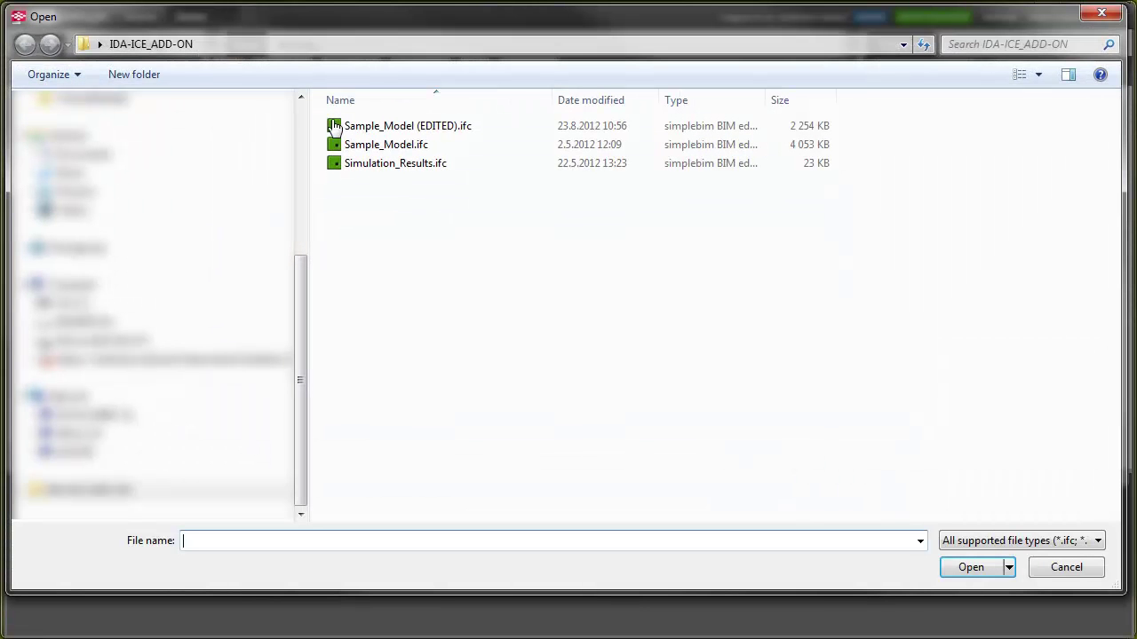
double_click(471, 129)
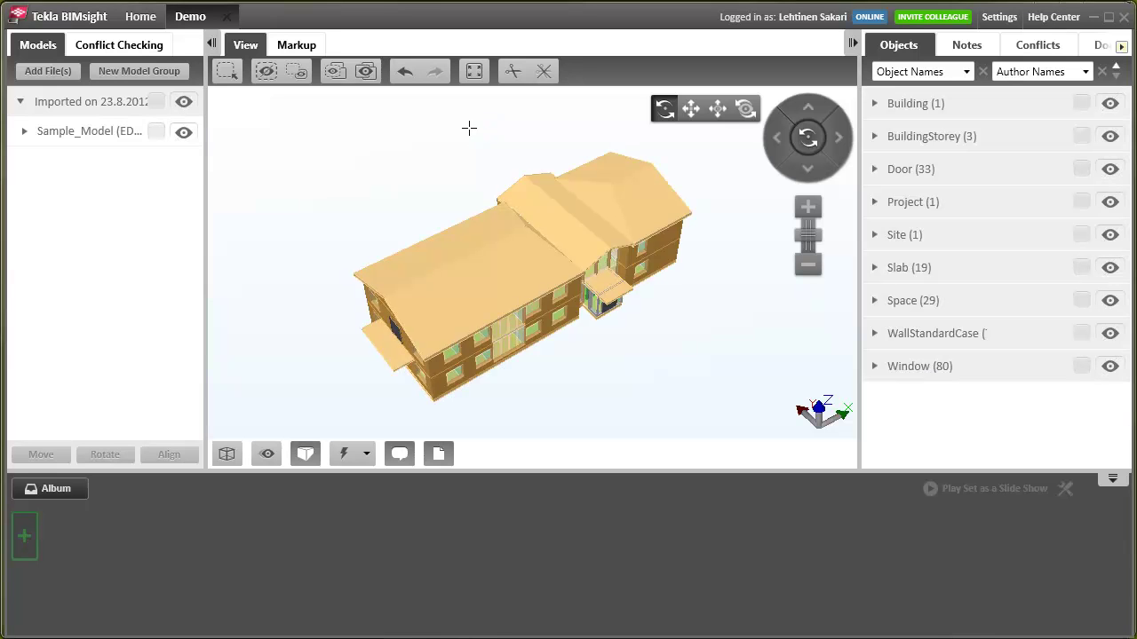
click(949, 299)
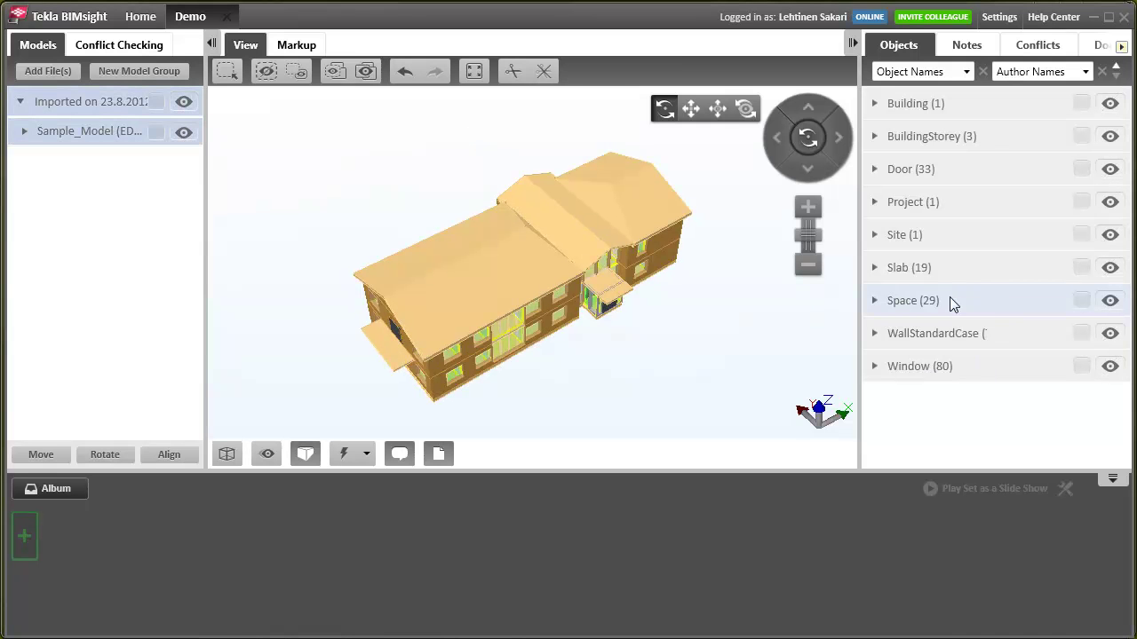
click(343, 85)
click(627, 361)
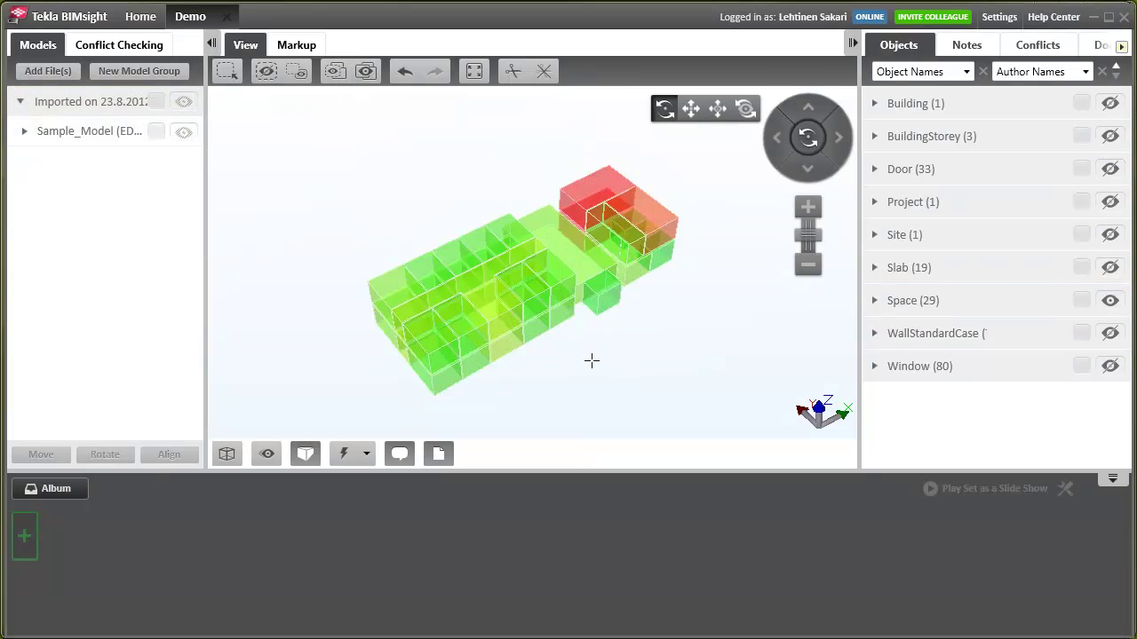
drag(587, 354, 579, 198)
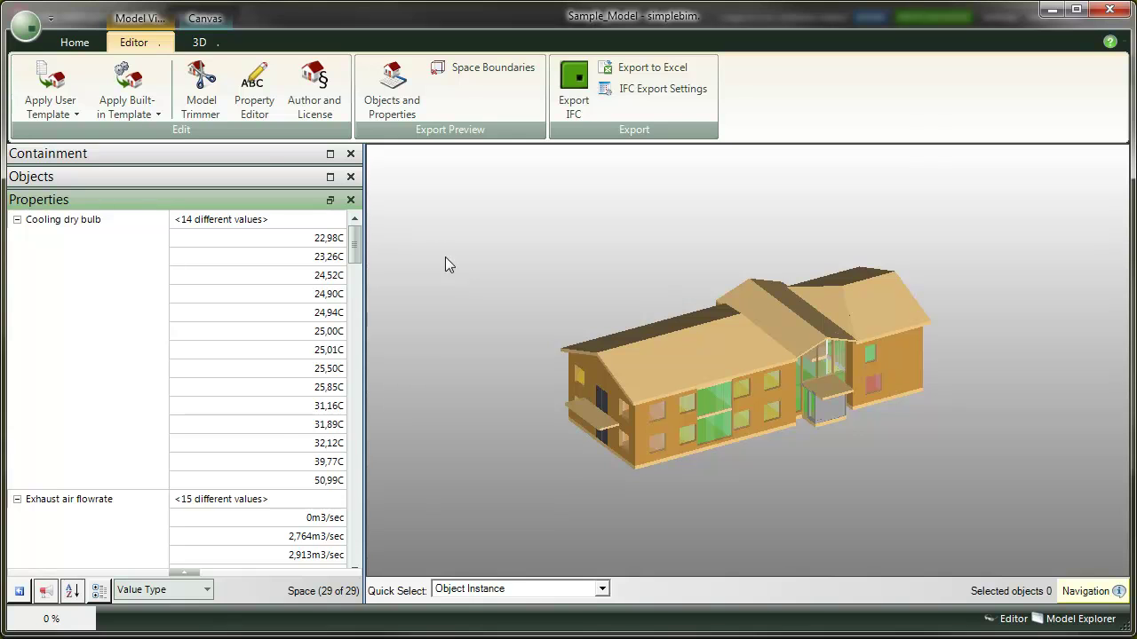
- Use the Visualizer to colour the spaces by Total heat loss, then isolate the 29 spaces in 3D
click(90, 46)
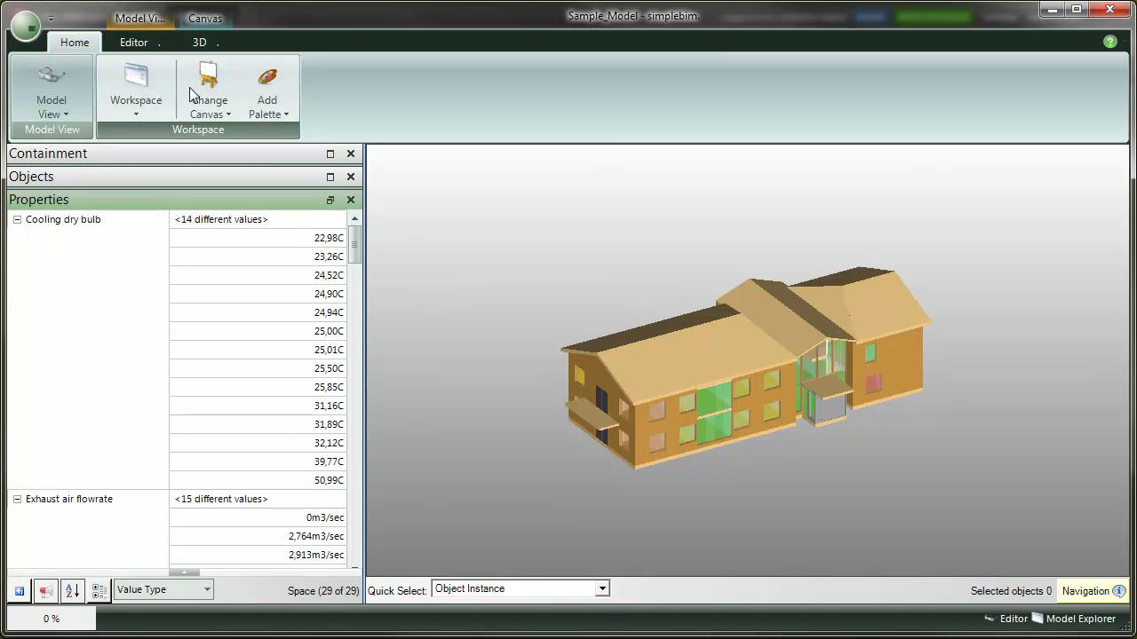
click(279, 110)
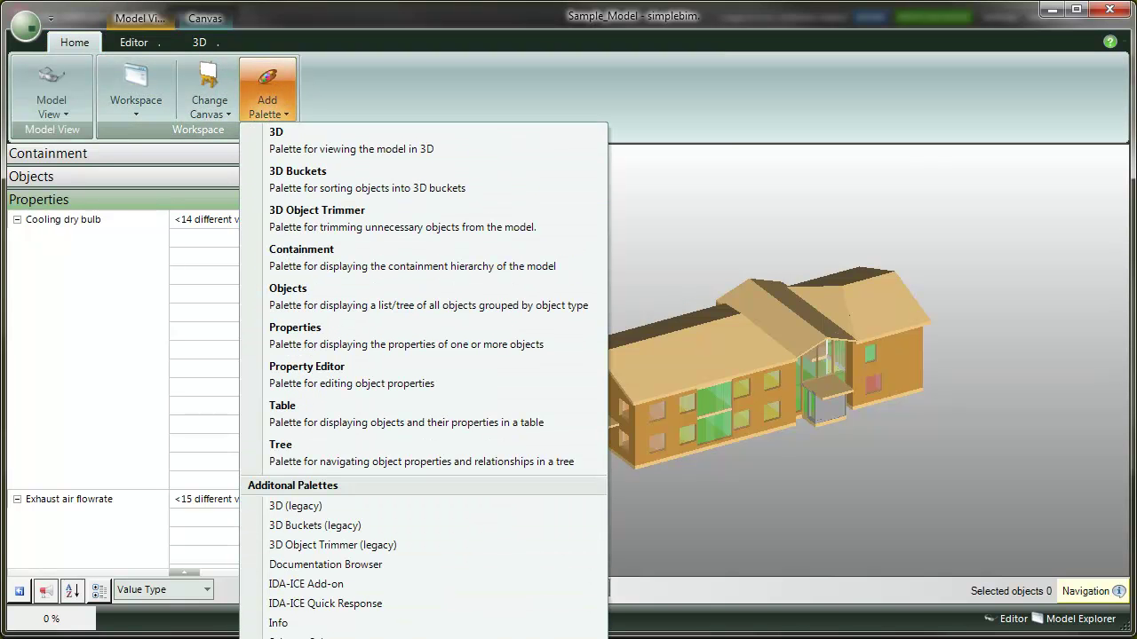
key(Escape)
drag(259, 229, 174, 143)
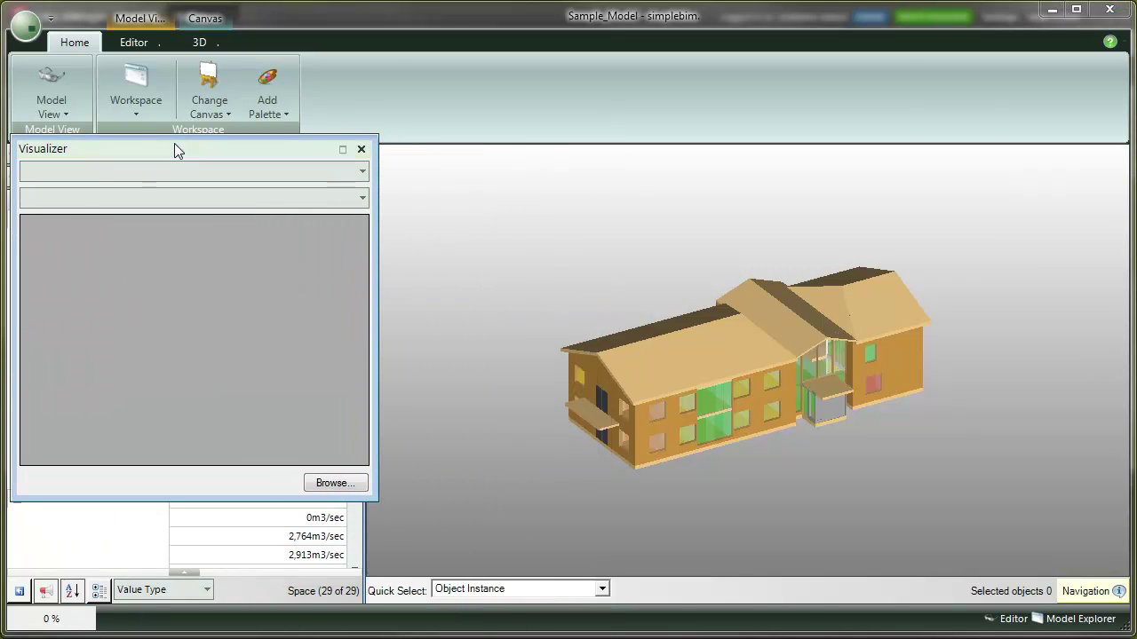
click(211, 173)
click(196, 324)
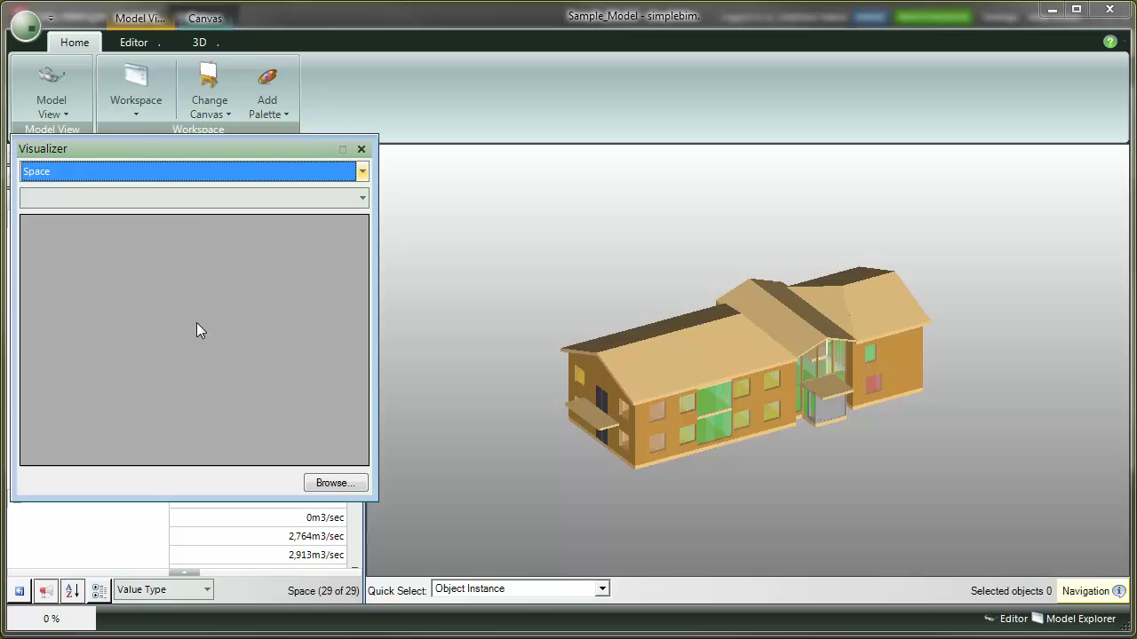
click(204, 199)
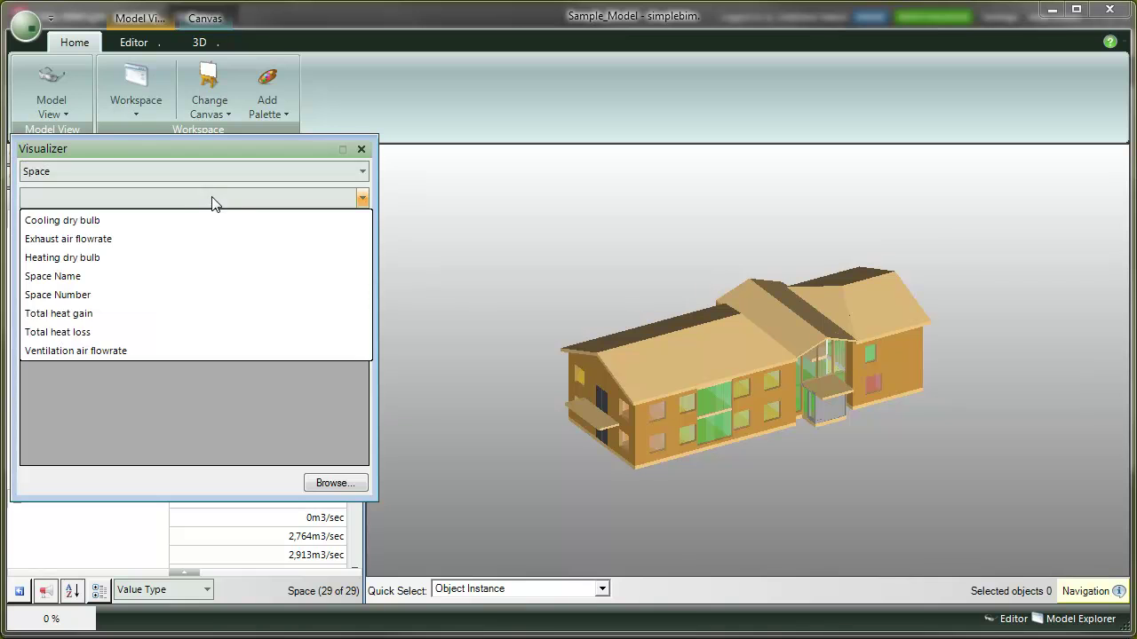
click(128, 333)
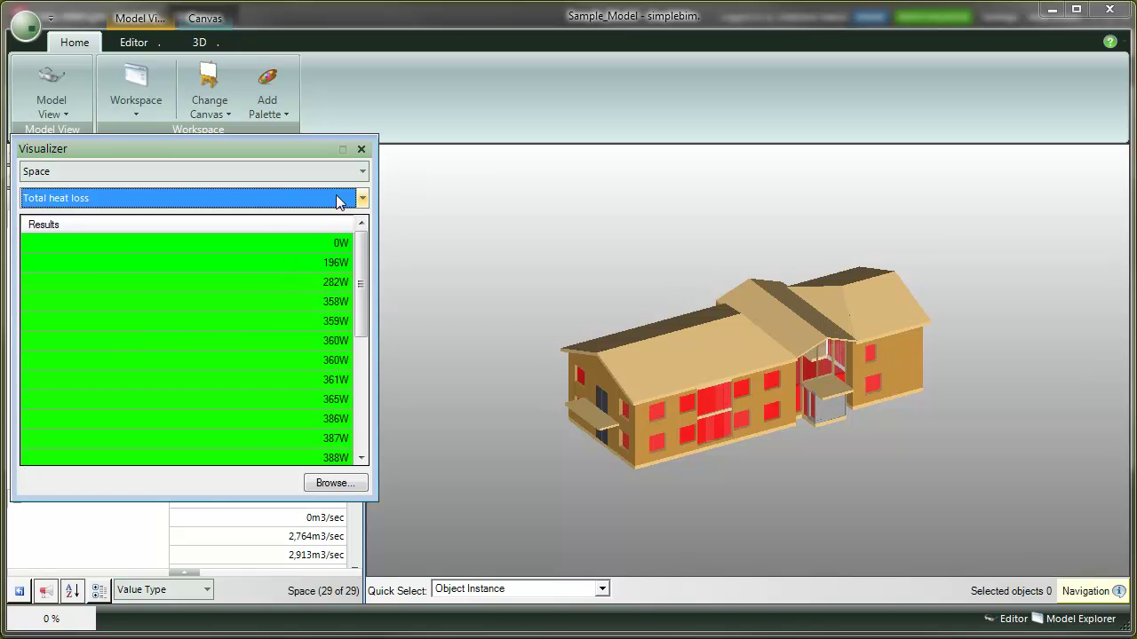
click(361, 148)
click(330, 177)
drag(71, 303, 708, 401)
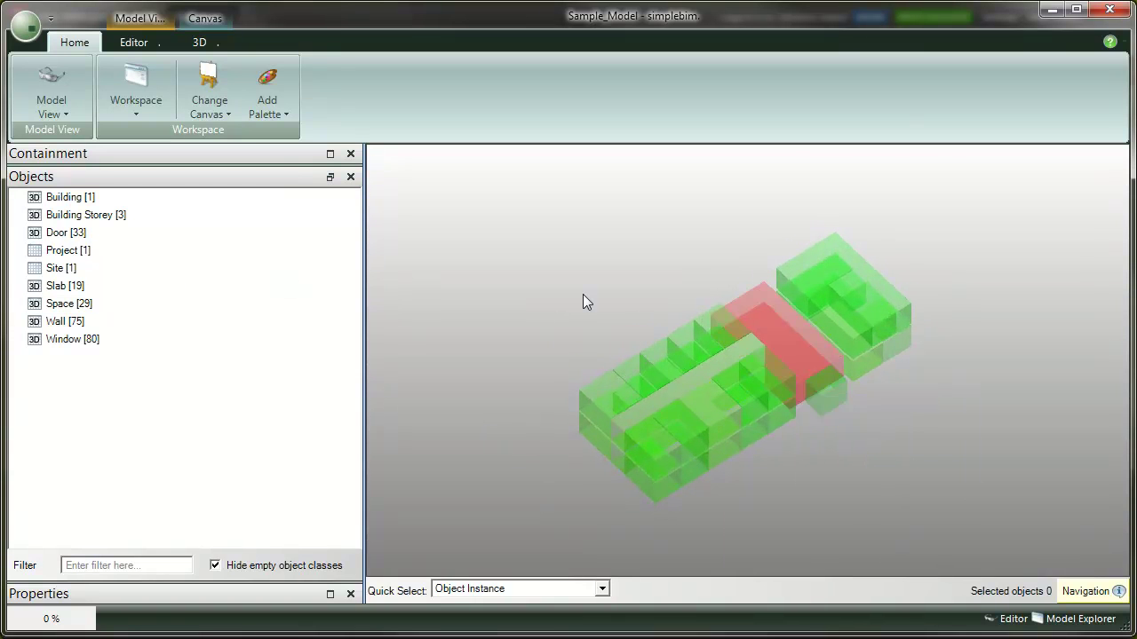
- Export the model to IFC, replacing the existing Sample_Model (EDITED).ifc
click(133, 43)
click(574, 98)
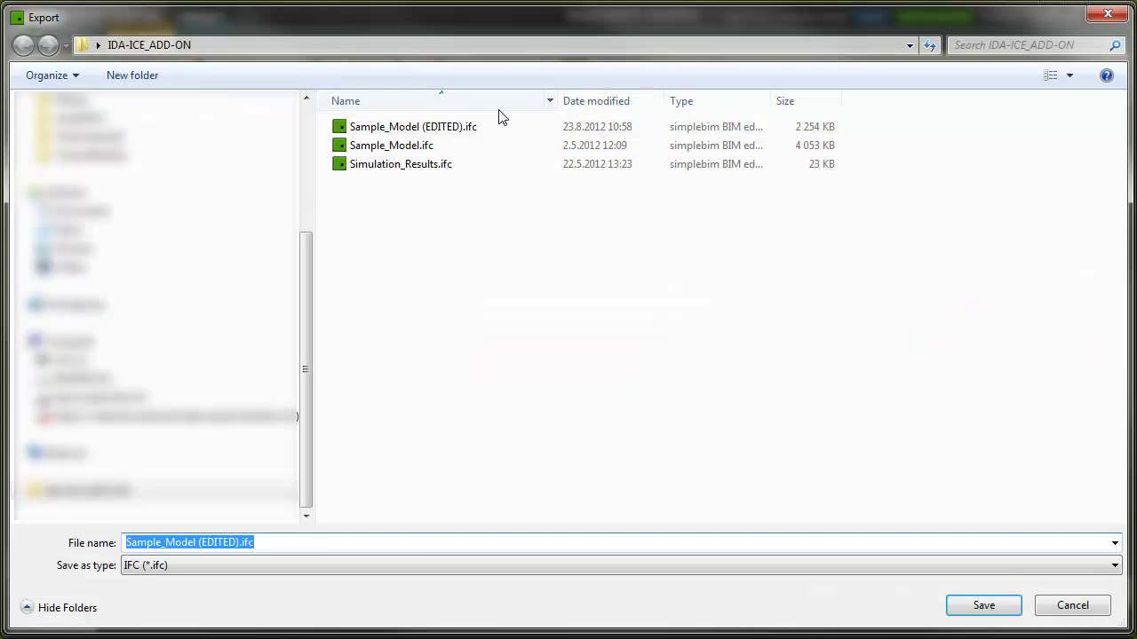
double_click(439, 133)
click(372, 245)
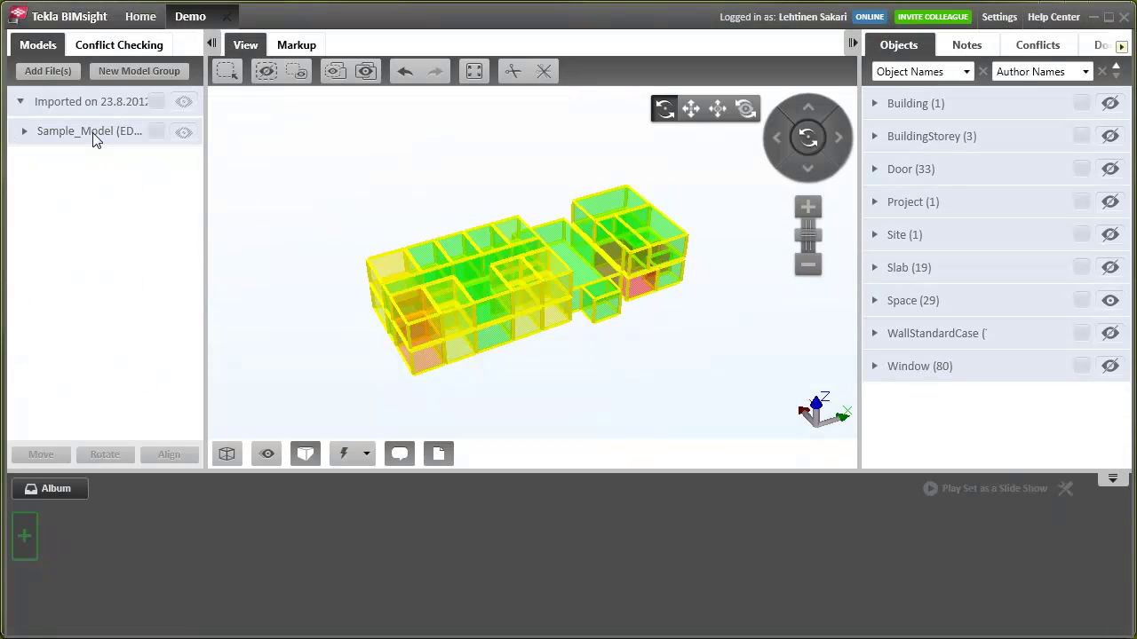
- Relink the Tekla BIMsight model to the re-exported Sample_Model (EDITED).ifc
right_click(92, 133)
click(119, 144)
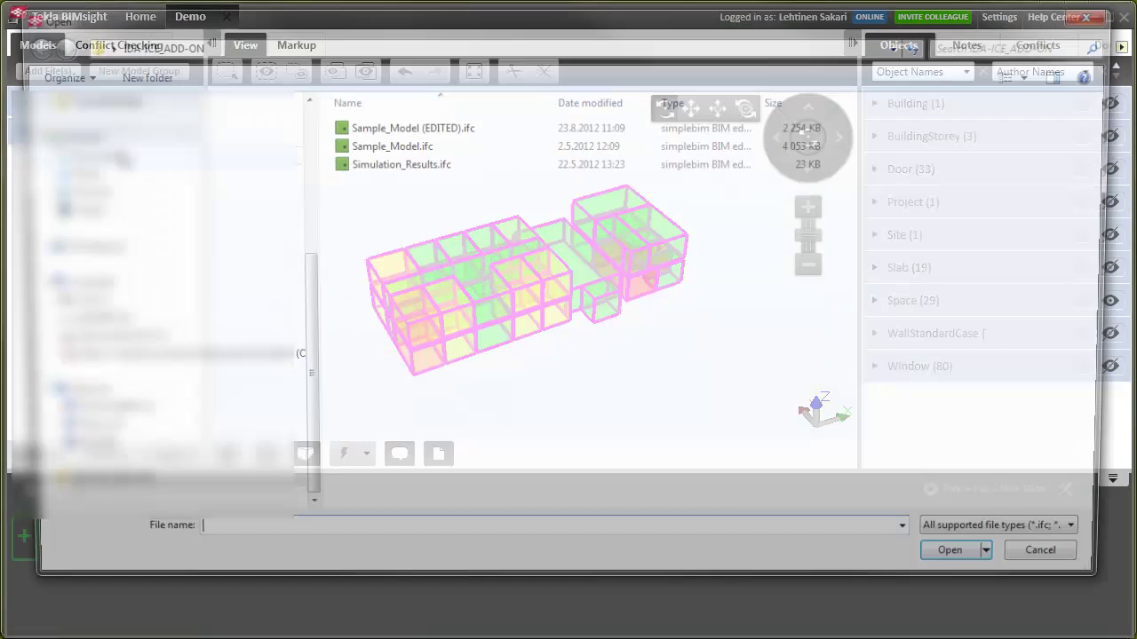
double_click(452, 127)
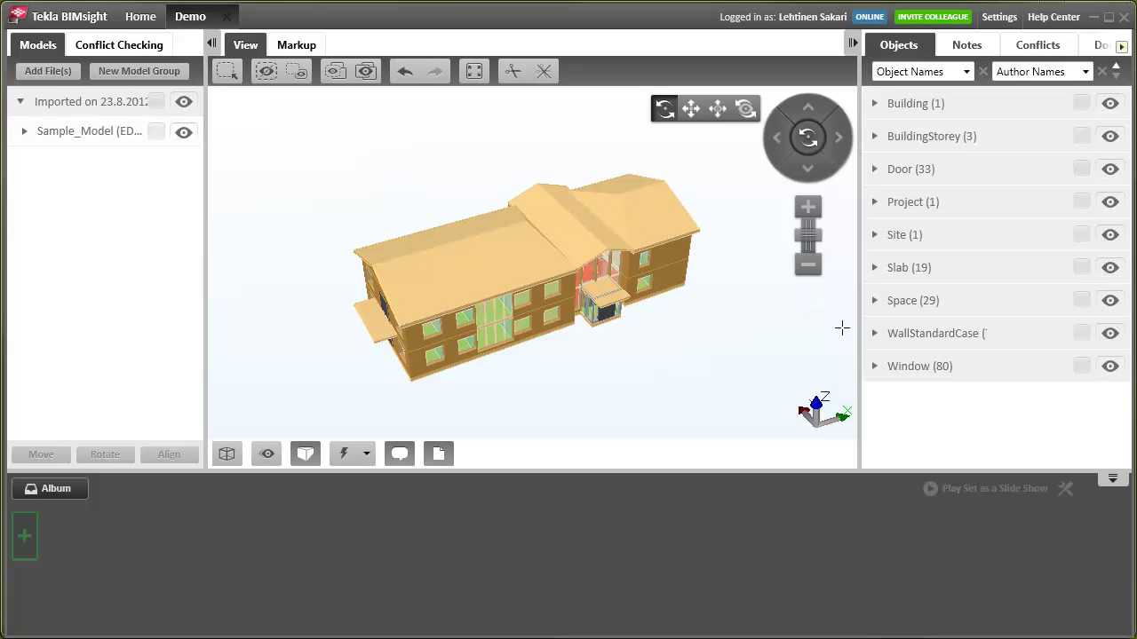
- Show only the 29 spaces and inspect the red space's properties, highlighting TotalHeatLoss 5514
click(877, 297)
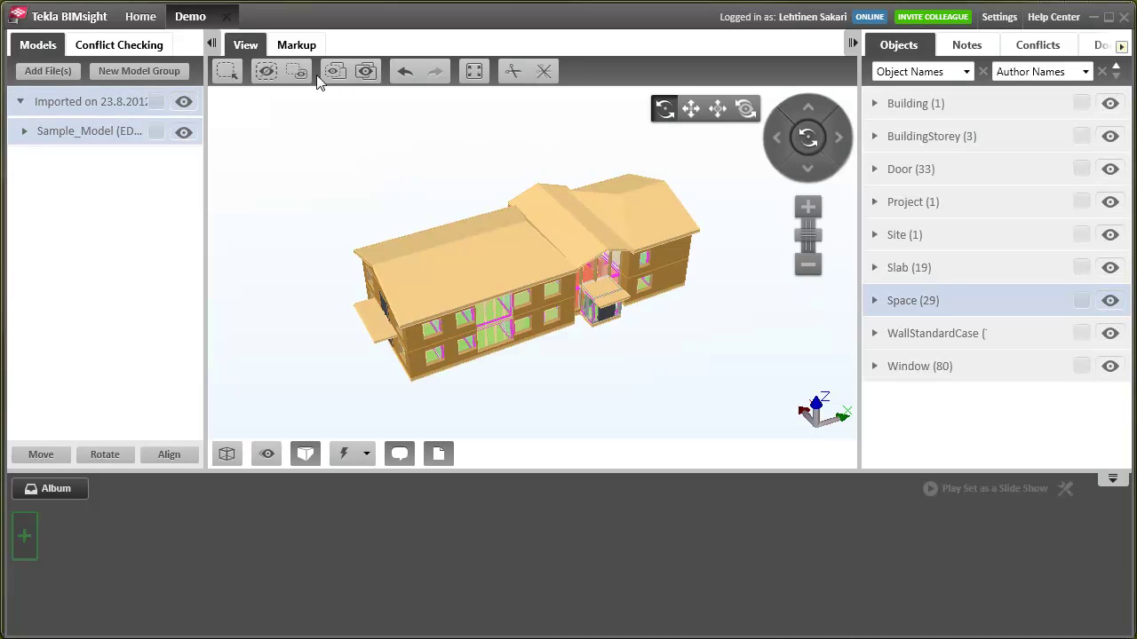
click(343, 74)
click(592, 325)
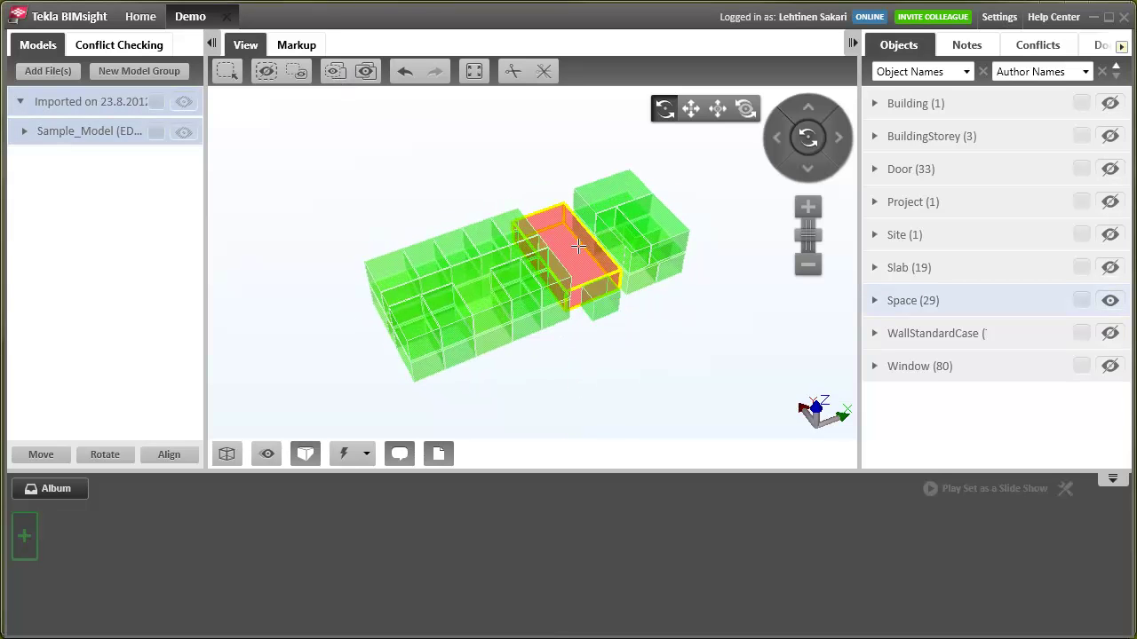
mouse_move(579, 252)
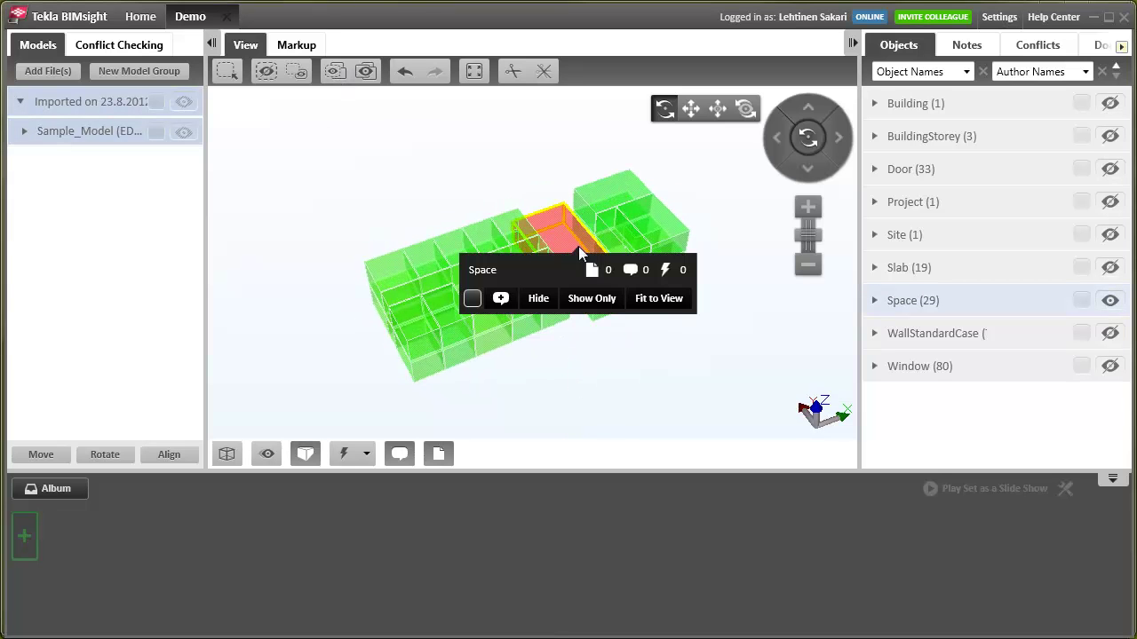
click(522, 269)
drag(799, 258, 764, 258)
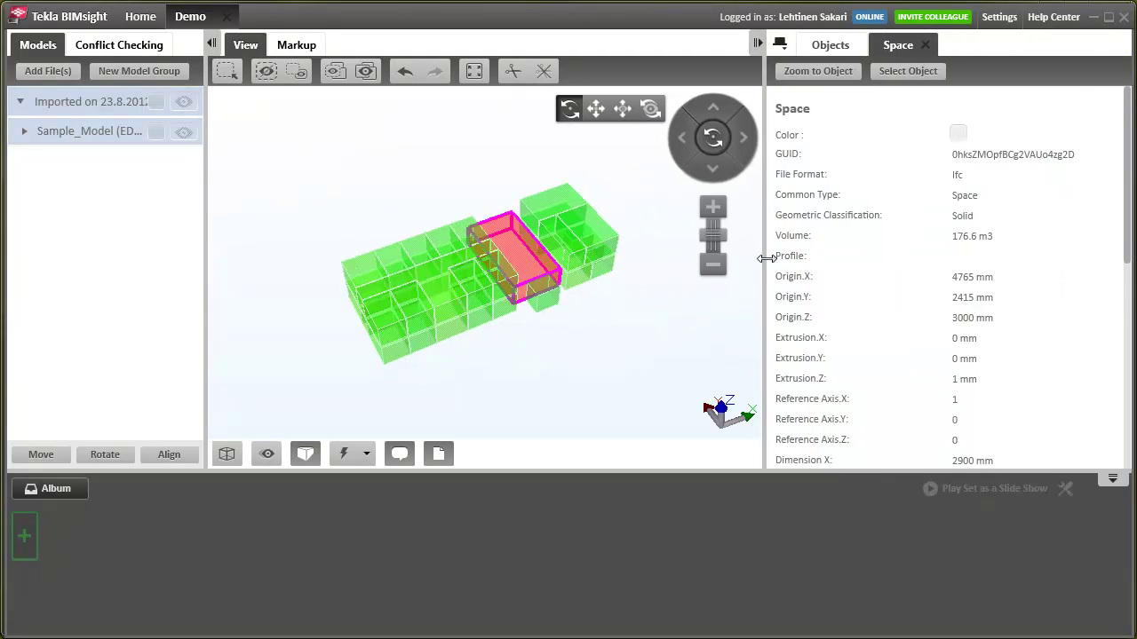
drag(1126, 234, 1114, 409)
double_click(963, 155)
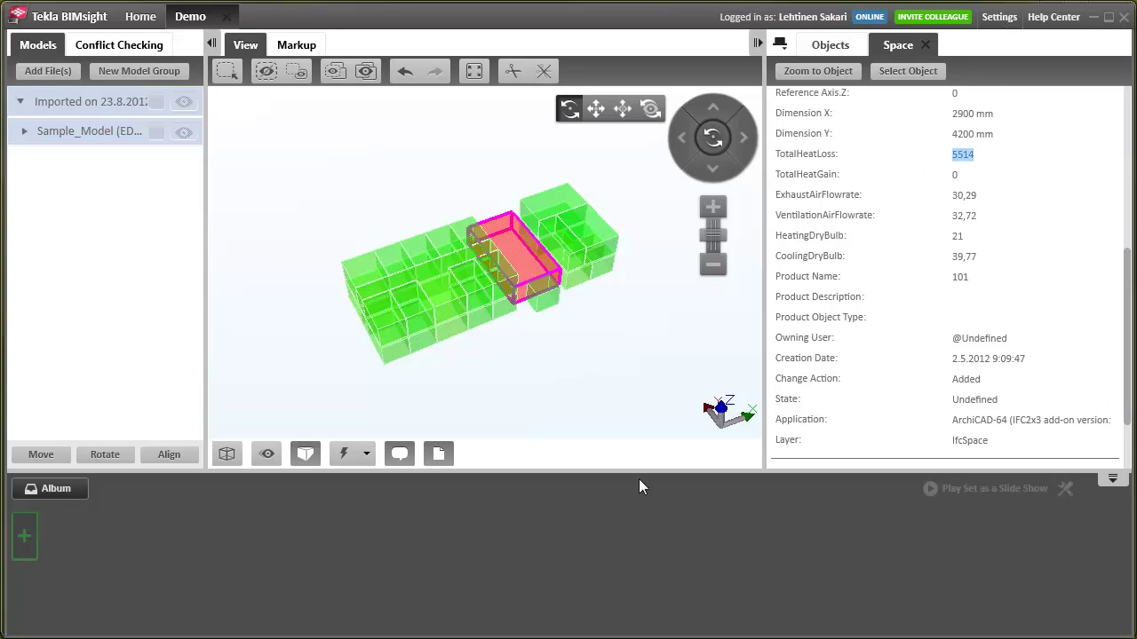
- In simplebim, show the whole building again, expand the properties list and orbit to a lower side view
key(alt+Tab)
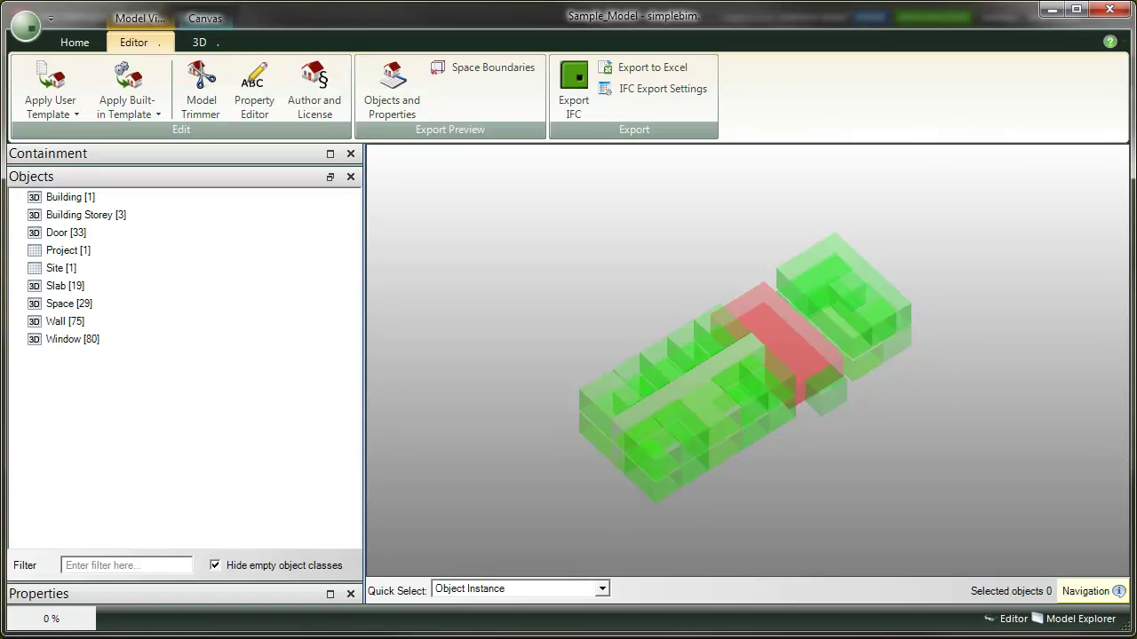
right_click(482, 293)
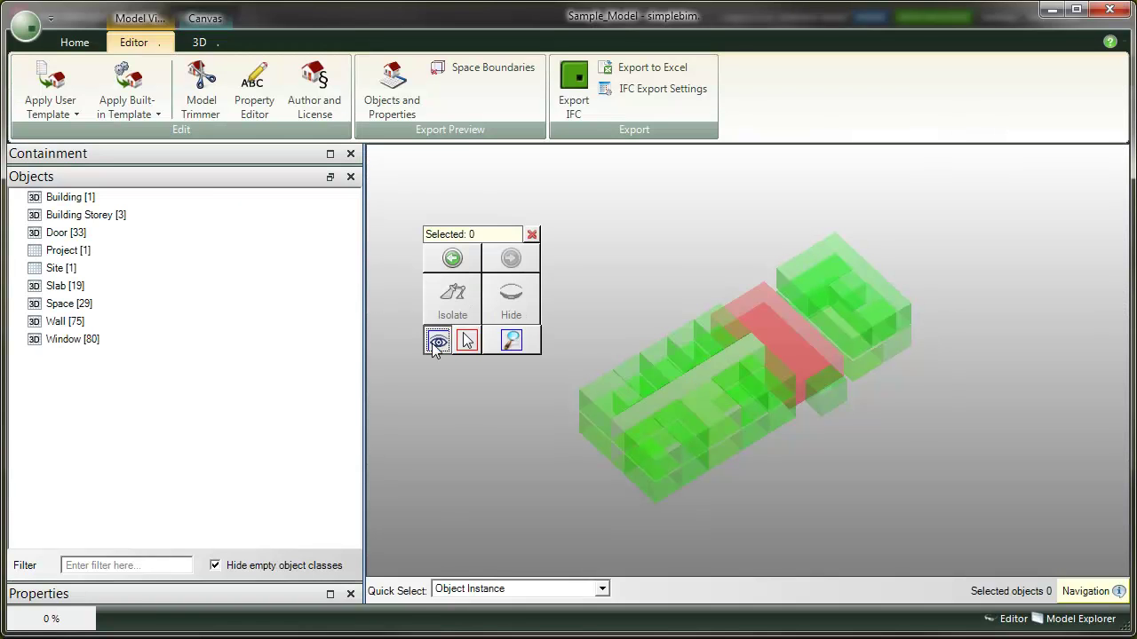
click(434, 342)
click(330, 594)
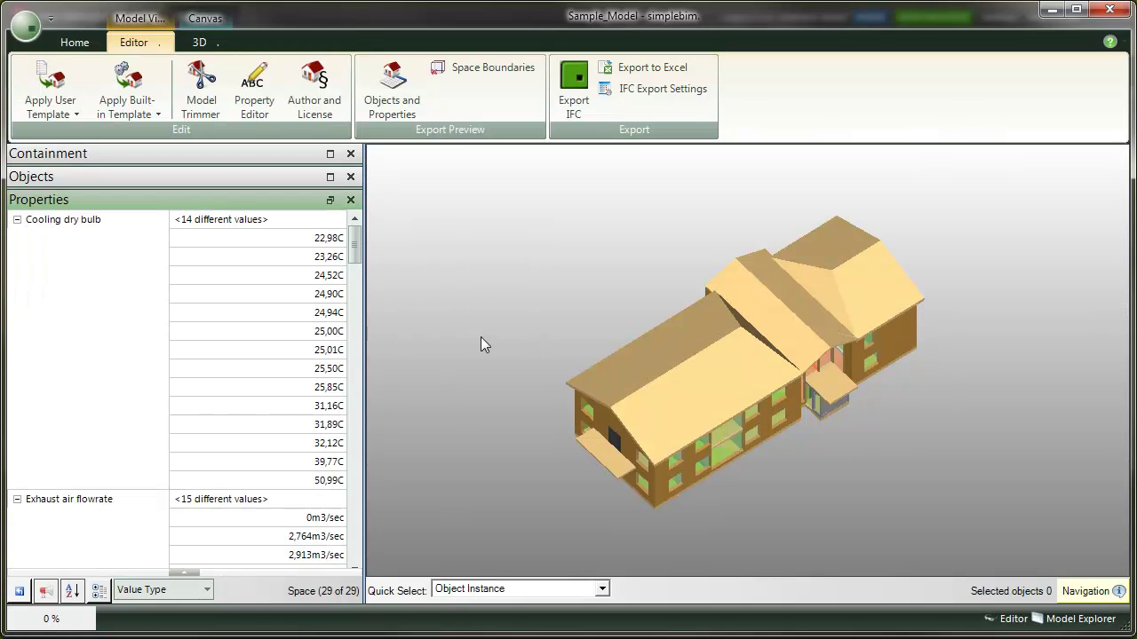
drag(551, 295, 543, 261)
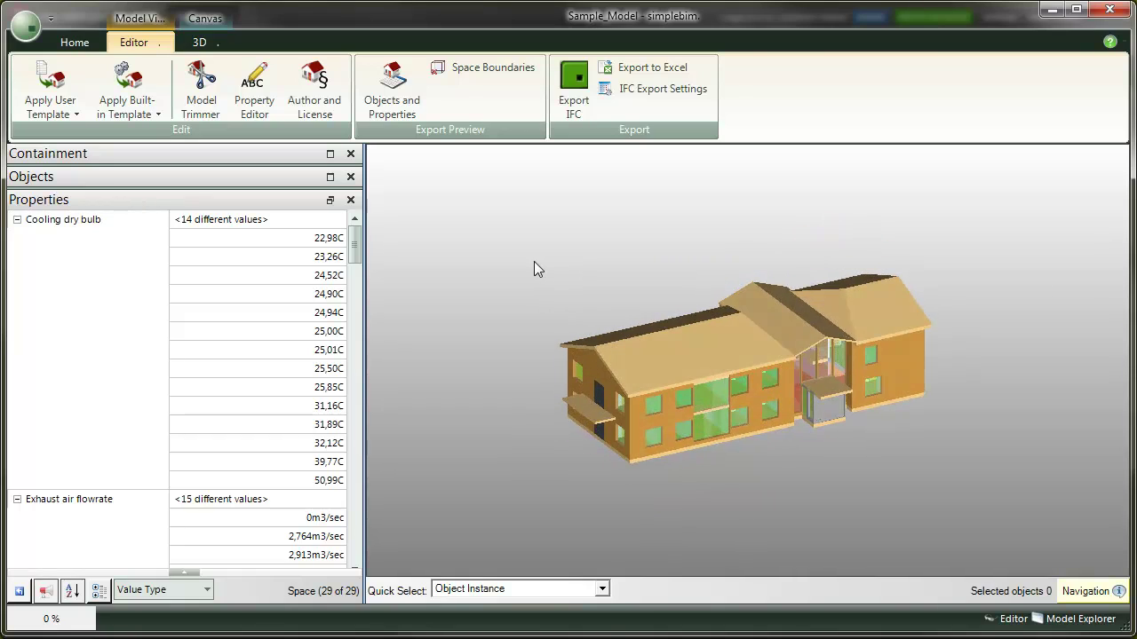